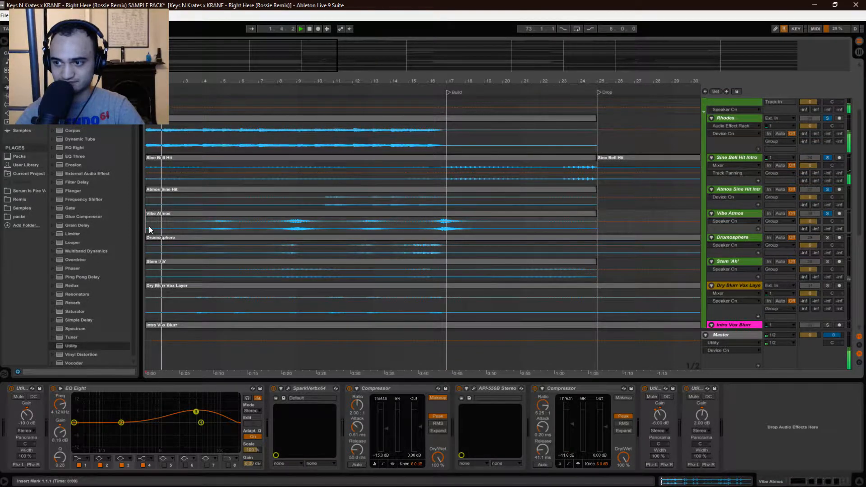
Select the Vibe Atmos track to show its device chain and play the intro from bar 3.
scroll(347, 269, down, 5)
scroll(316, 241, up, 5)
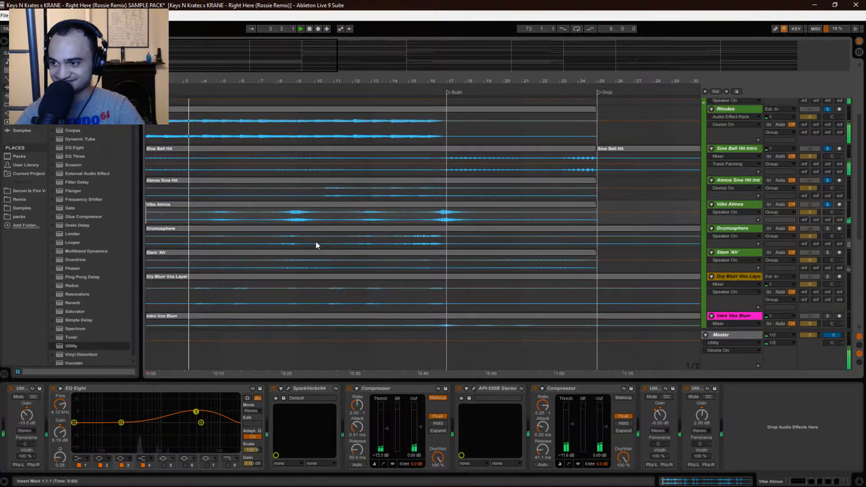
scroll(316, 242, up, 3)
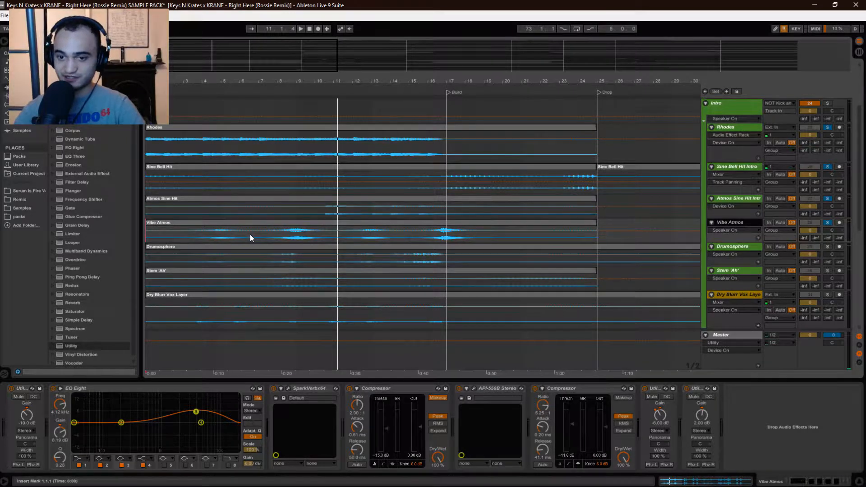
click(734, 198)
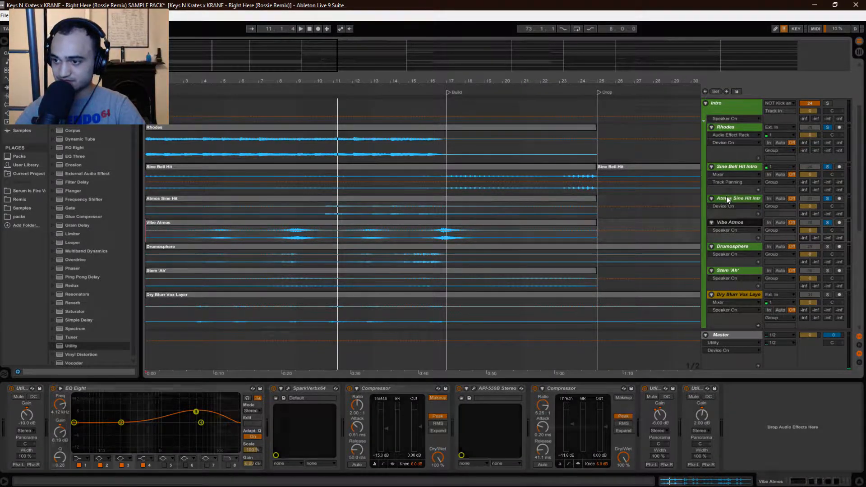
click(732, 221)
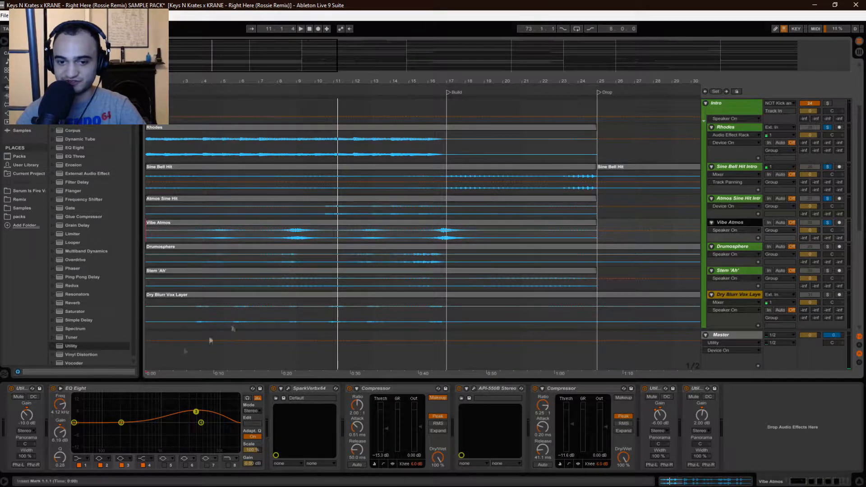
click(88, 392)
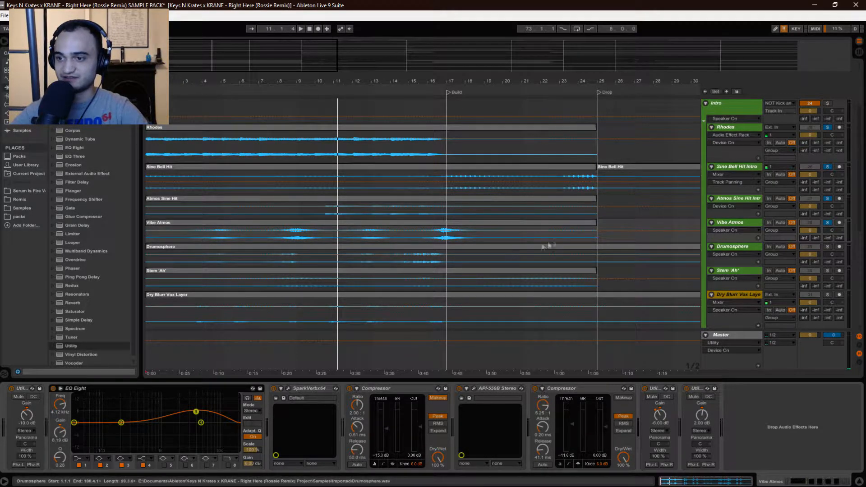
click(710, 109)
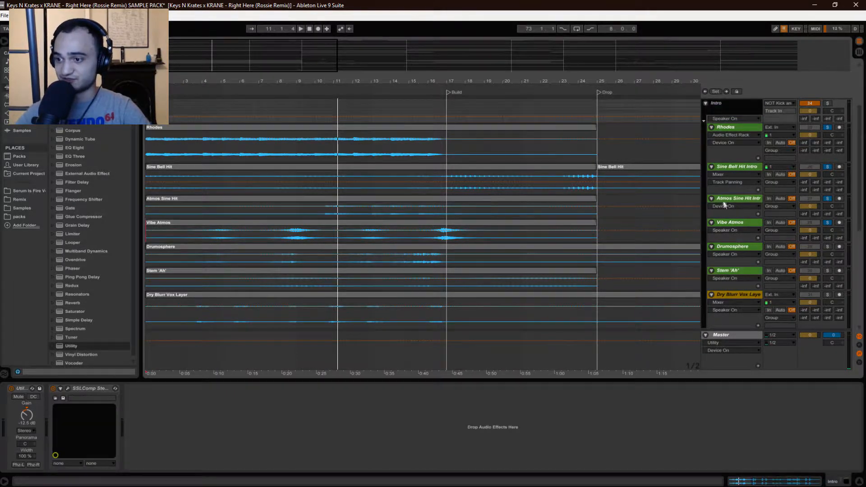
click(731, 224)
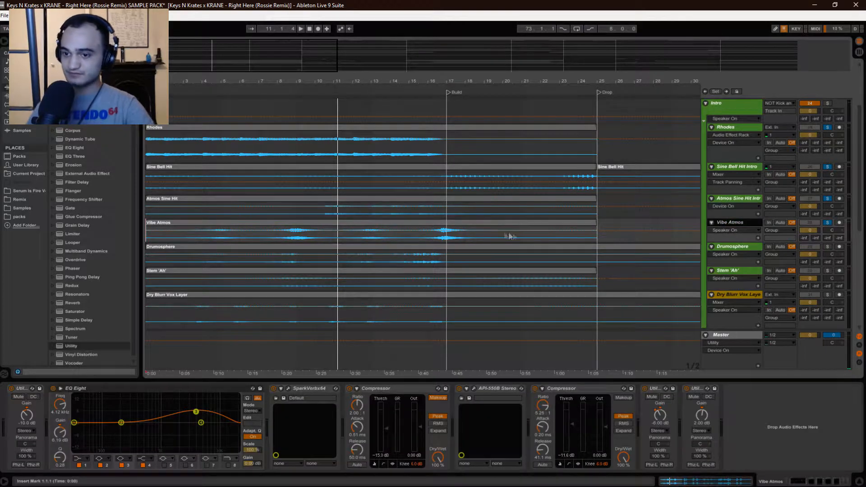
click(187, 239)
key(space)
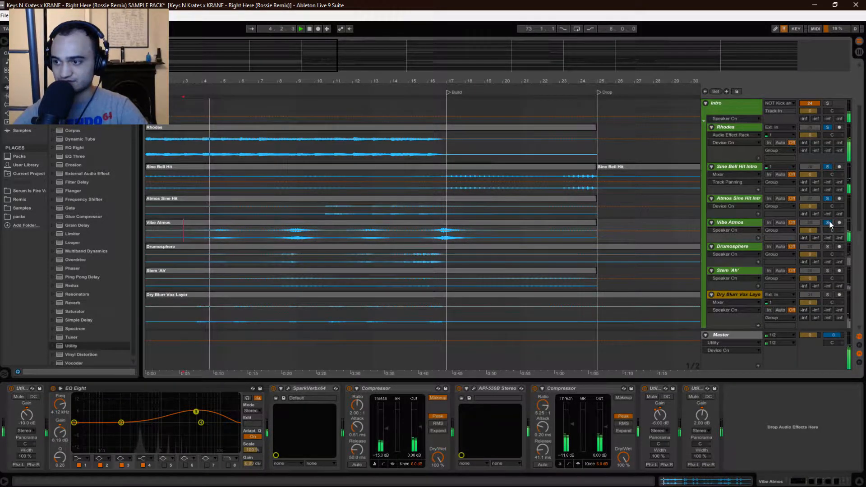
Unsolo the Atmos Sine Hit, Sine Bell Hit and Rhodes tracks and play Vibe Atmos alone from bar 3.
click(827, 199)
click(827, 167)
click(828, 127)
key(space)
key(space)
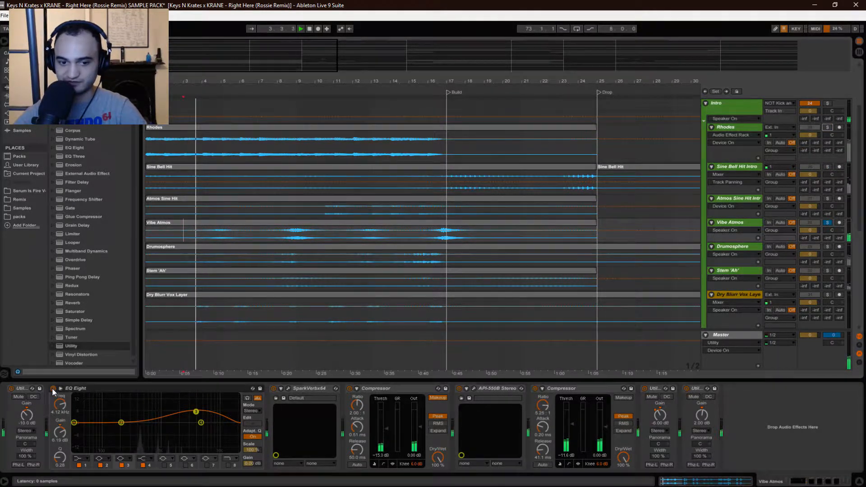
Bypass the first Utility, EQ Eight, SparkVerb, both Compressors and the API-550B on Vibe Atmos and play it dry.
click(52, 388)
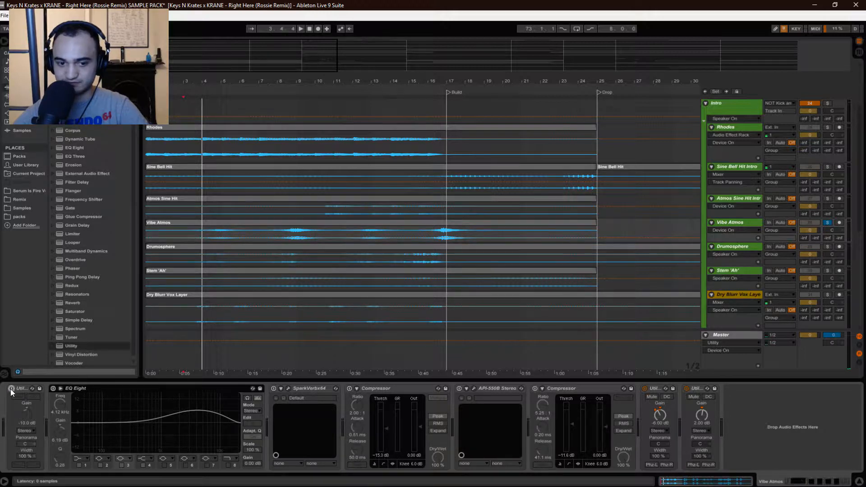
key(space)
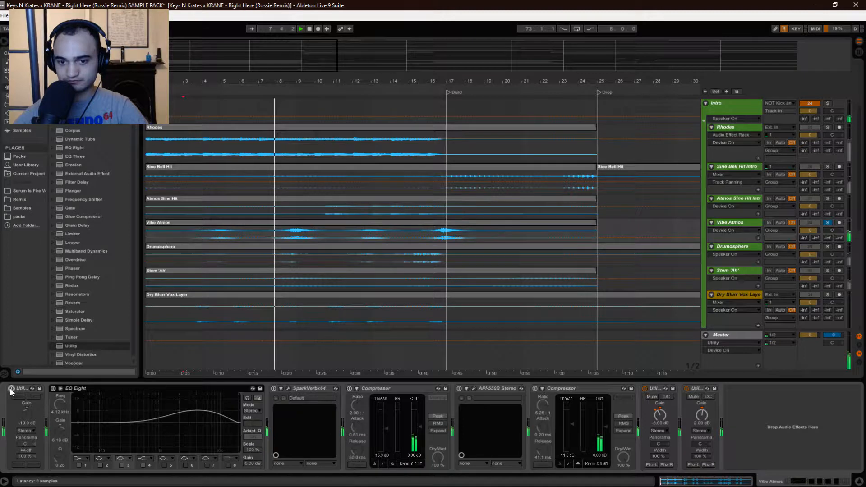
Compare Vibe Atmos with EQ Eight enabled and bypassed, playing from bar 3.
click(54, 389)
key(space)
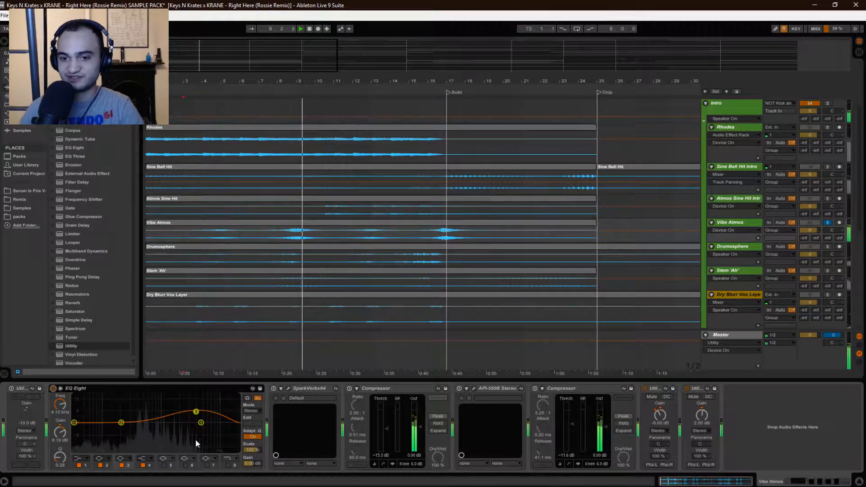
click(53, 388)
key(space)
key(space)
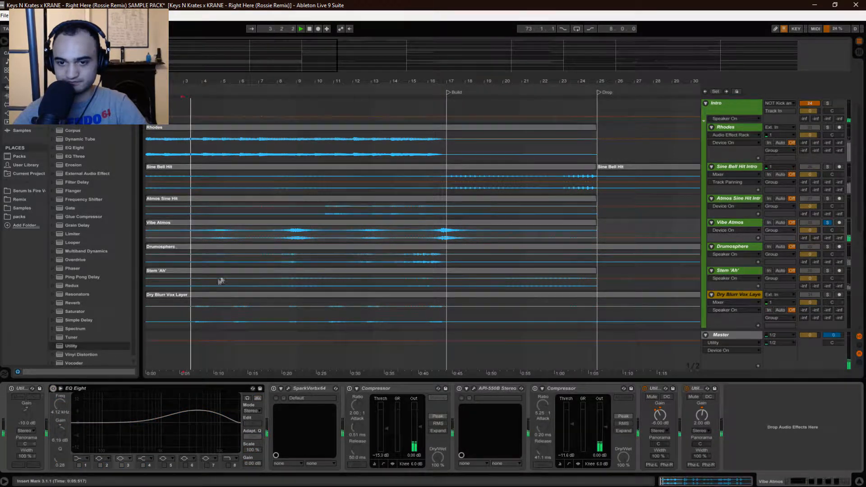
Play Vibe Atmos from bar 7 and enable EQ Eight during playback.
click(259, 235)
key(space)
key(space)
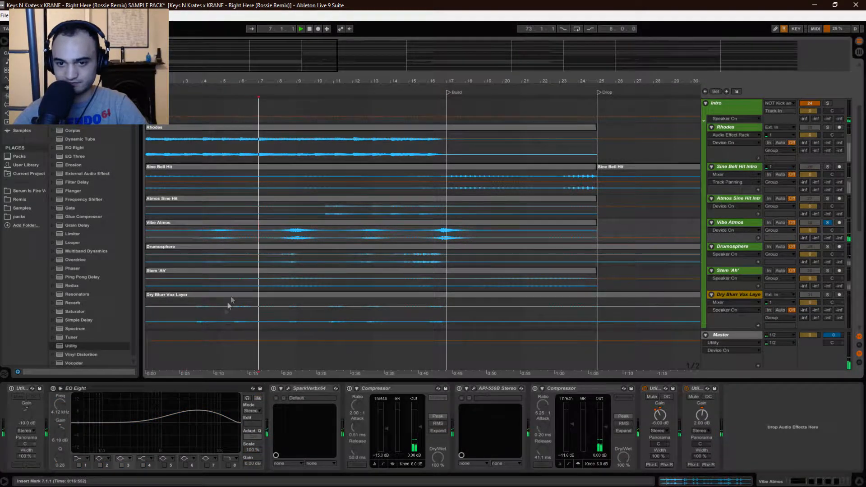
click(55, 388)
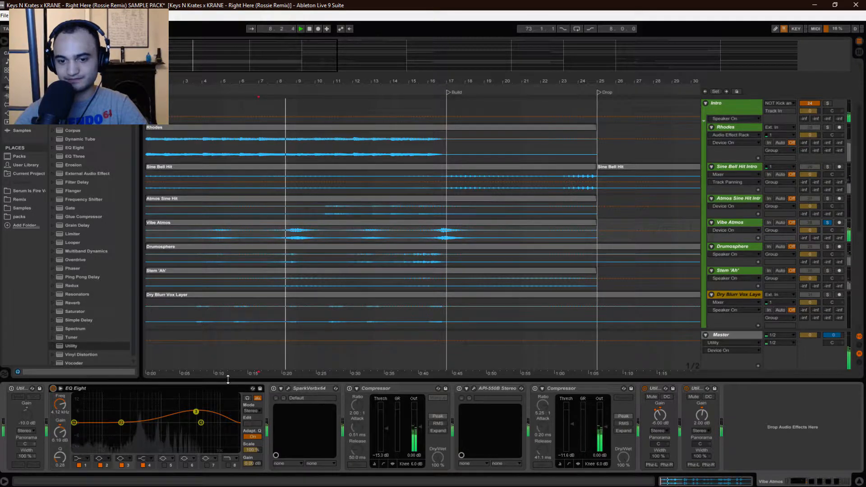
click(278, 306)
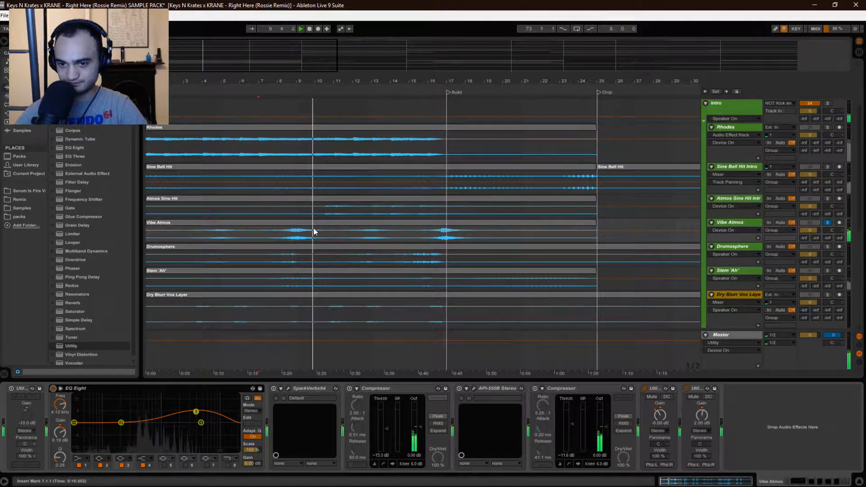
Enable SparkVerb on Vibe Atmos, play from bar 7 and look over the reverb's settings.
click(274, 388)
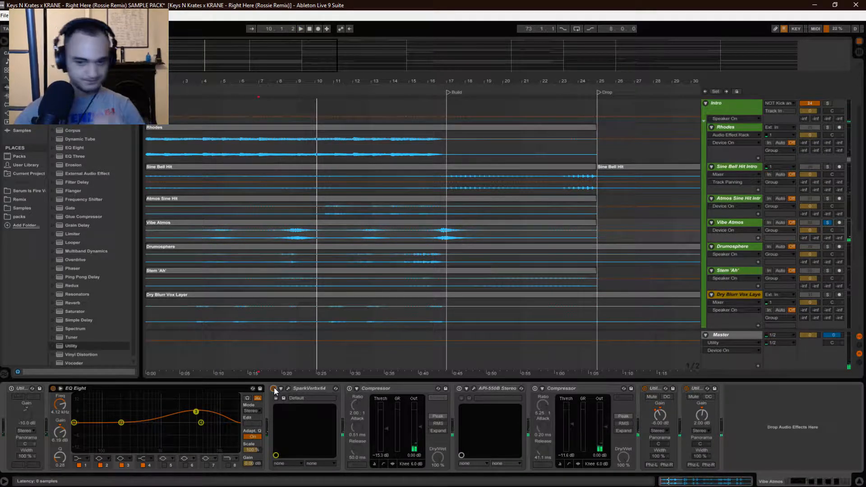
key(space)
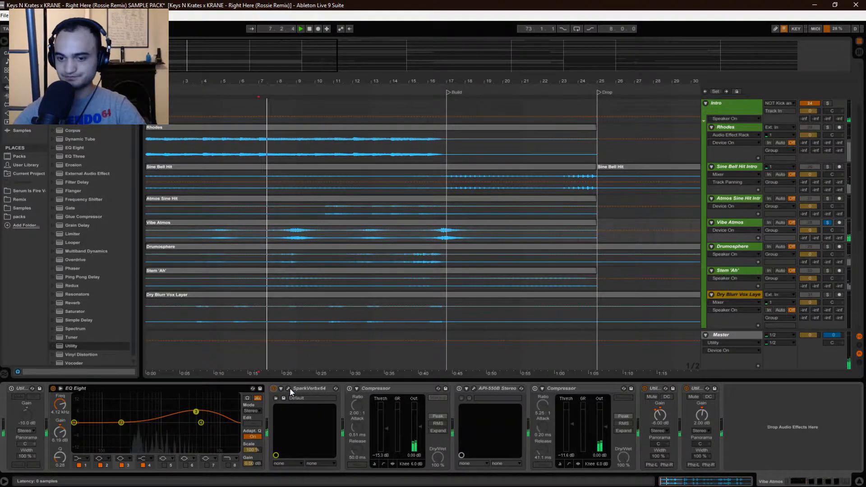
click(289, 388)
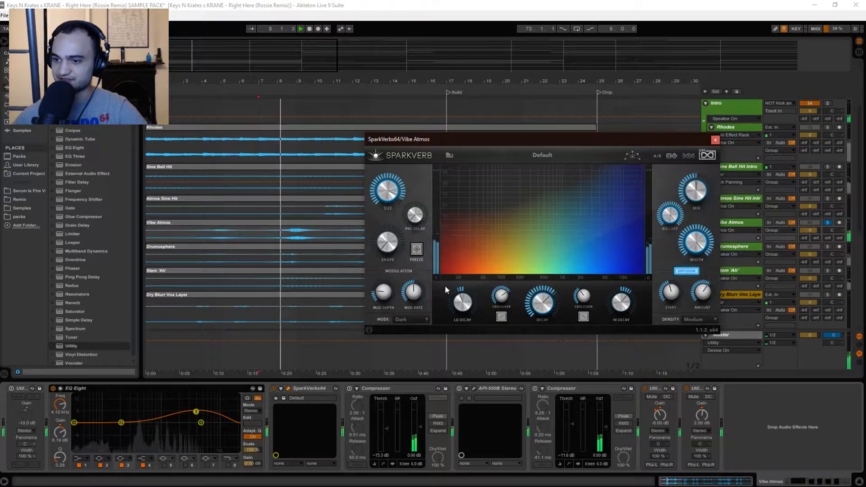
click(715, 141)
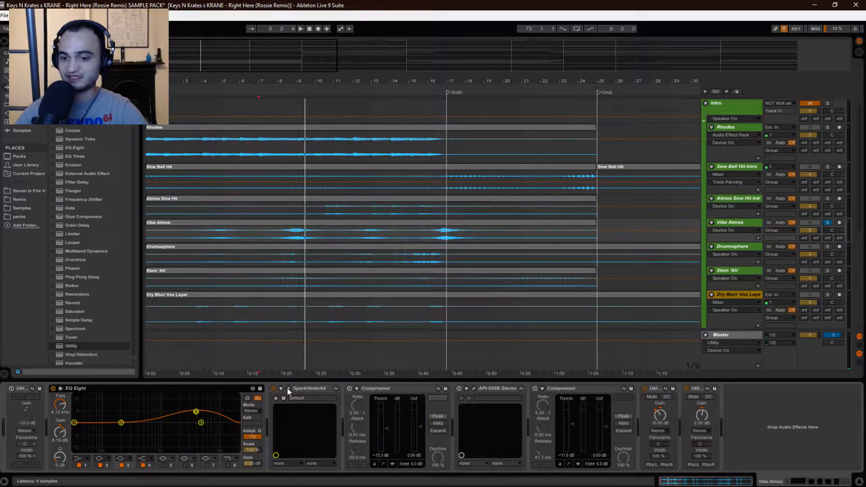
click(289, 388)
click(288, 388)
Compare Vibe Atmos with SparkVerb bypassed and enabled, replaying the passage from bar 8.
click(273, 388)
key(space)
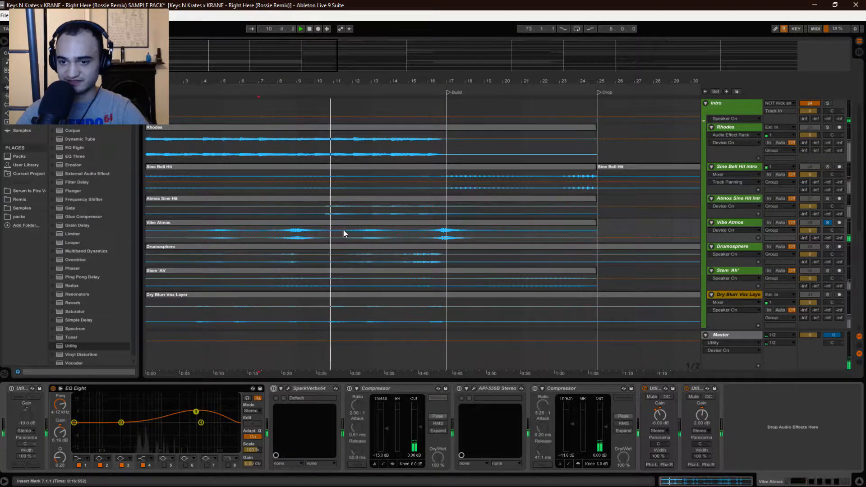
click(277, 234)
key(space)
key(space)
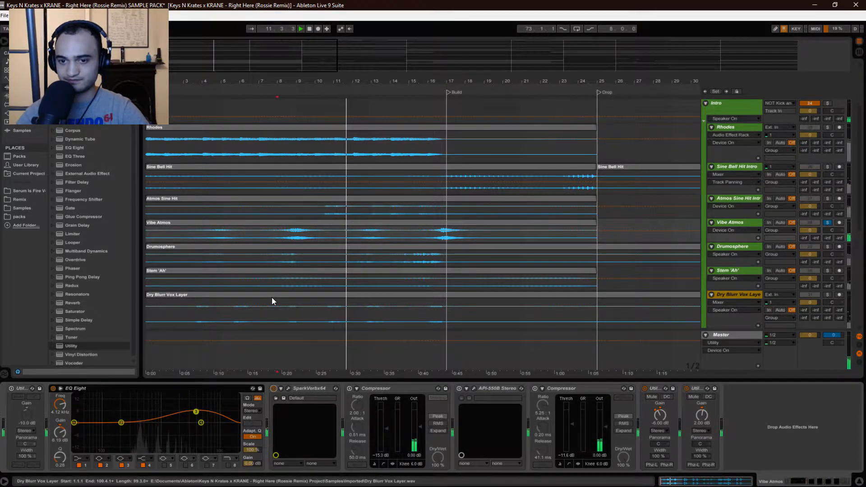
key(space)
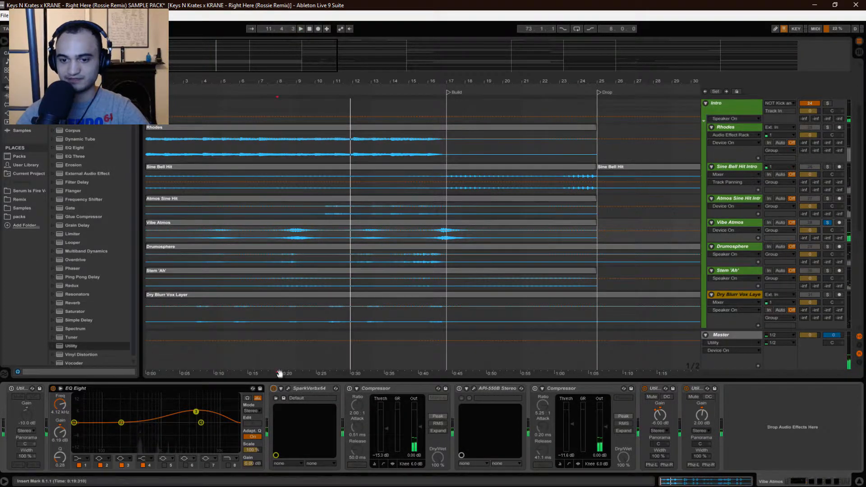
Enable the first Compressor, review the SparkVerb settings and play Vibe Atmos from bar 8.
click(348, 389)
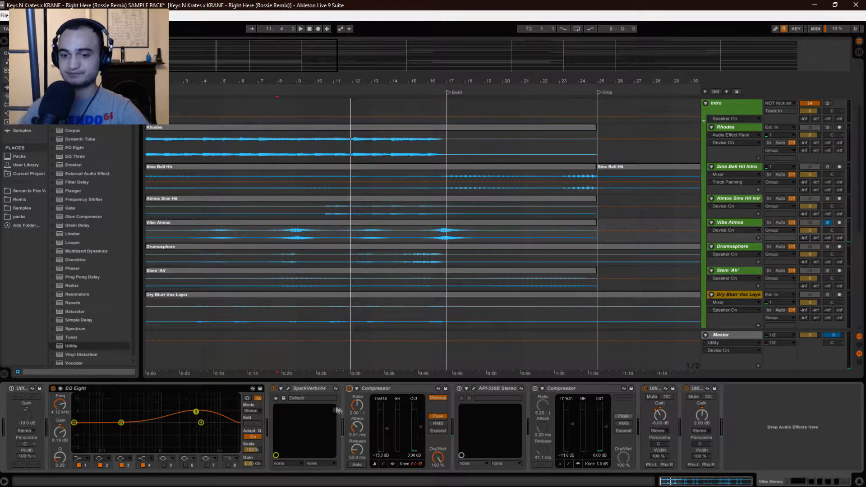
click(287, 389)
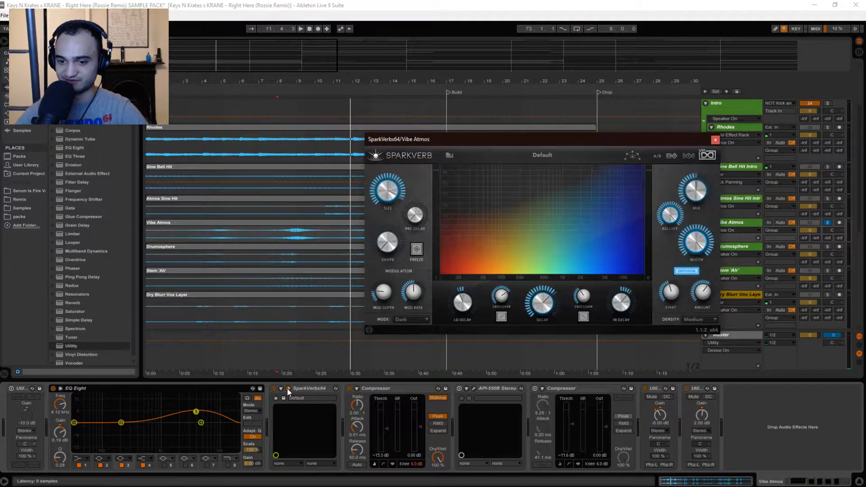
drag(577, 143, 414, 122)
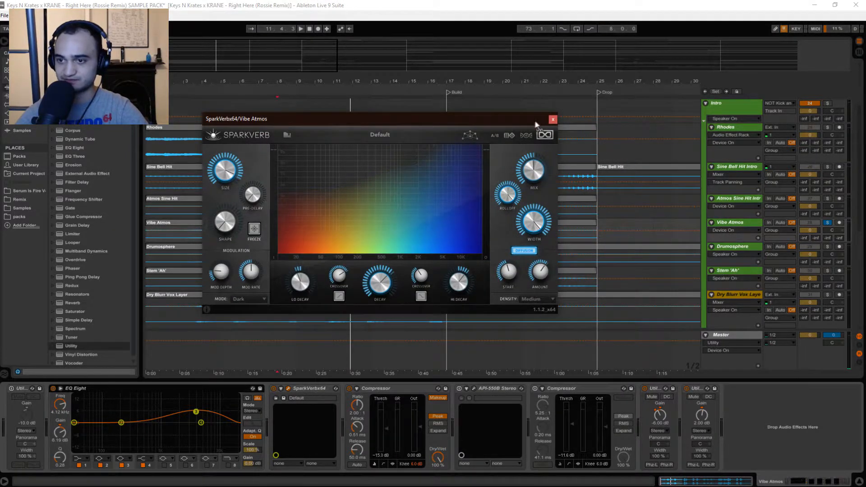
click(553, 120)
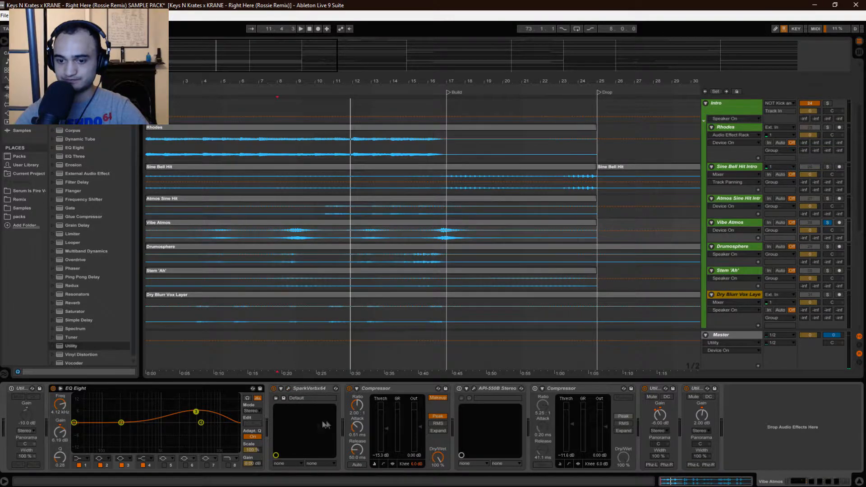
click(279, 276)
key(space)
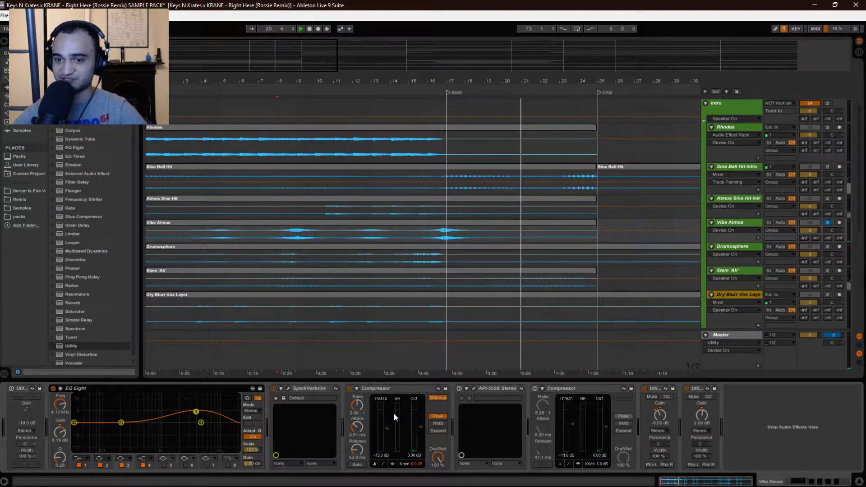
key(space)
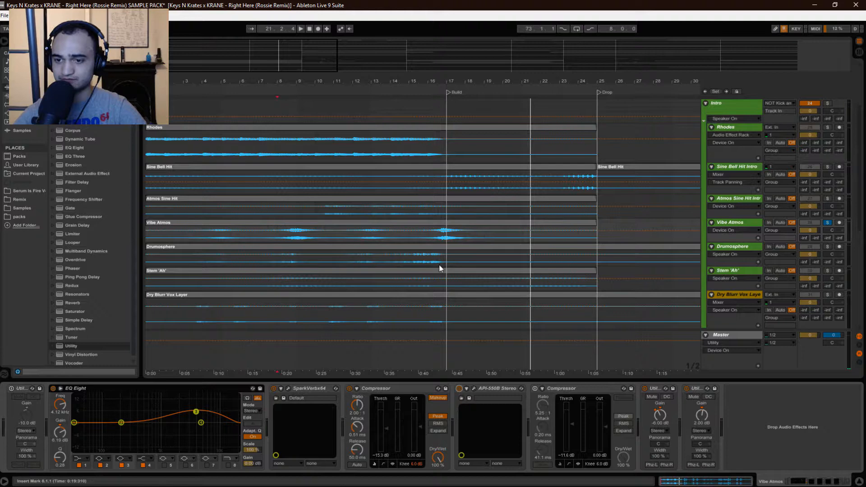
Play Vibe Atmos with the API-550B enabled and examine the equalizer's band and output settings.
key(space)
click(474, 388)
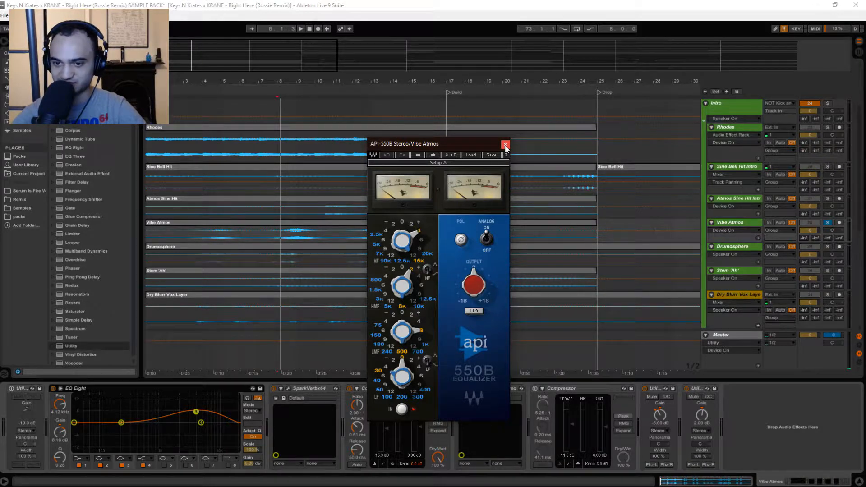
key(space)
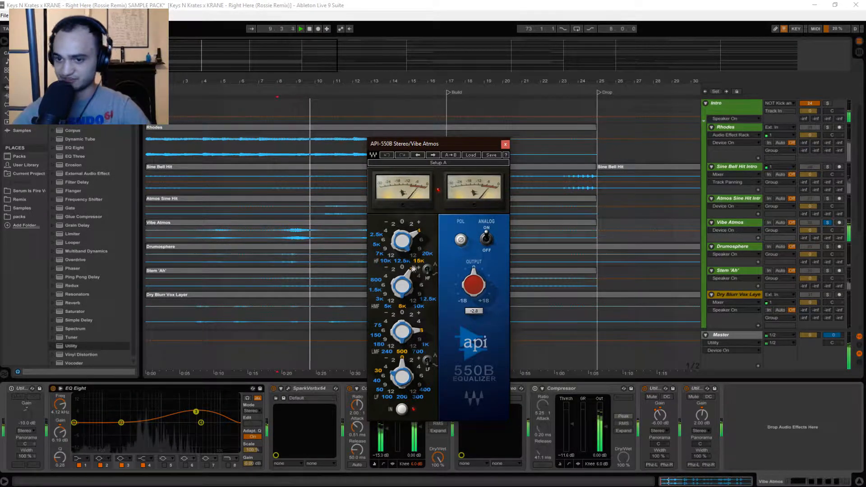
drag(433, 144, 586, 93)
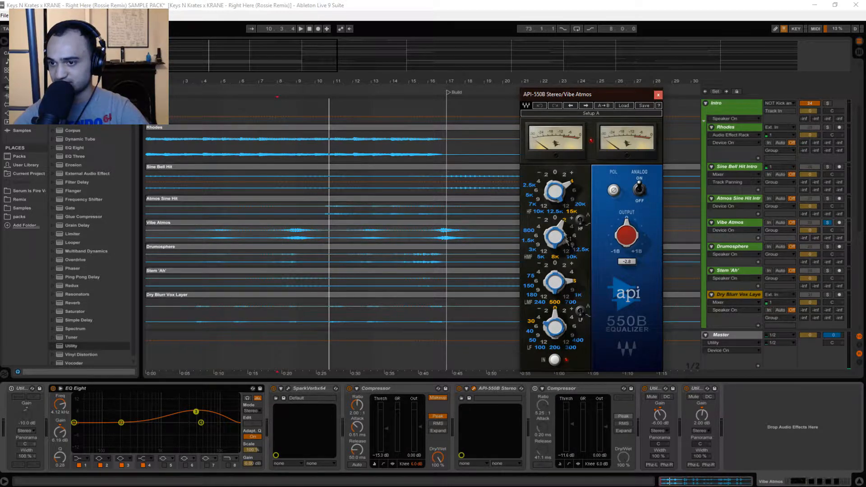
mouse_move(553, 289)
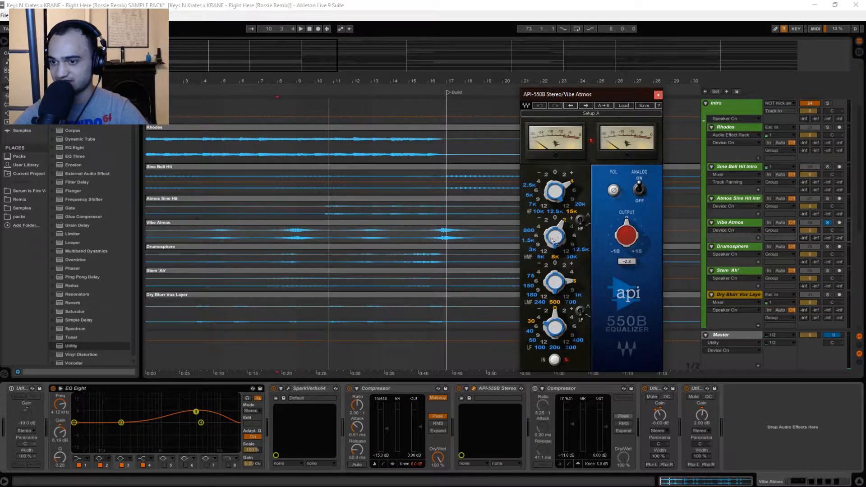
click(658, 95)
Play Vibe Atmos from bar 8 and bypass the API-550B to compare the sound without it.
key(space)
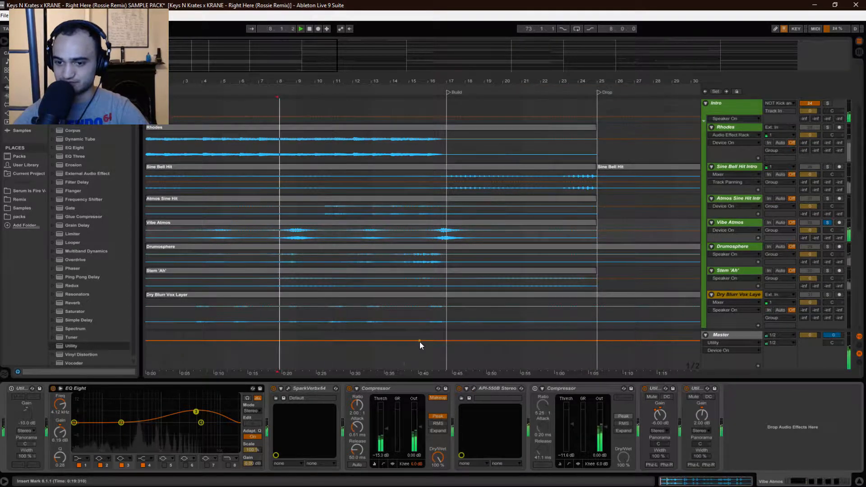
click(460, 388)
key(space)
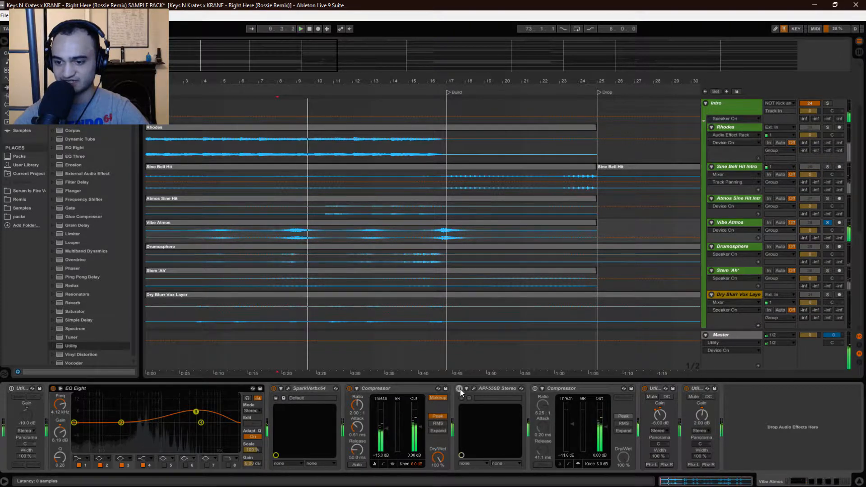
Review the API-550B Stereo settings on Vibe Atmos and close the plug-in window.
click(473, 389)
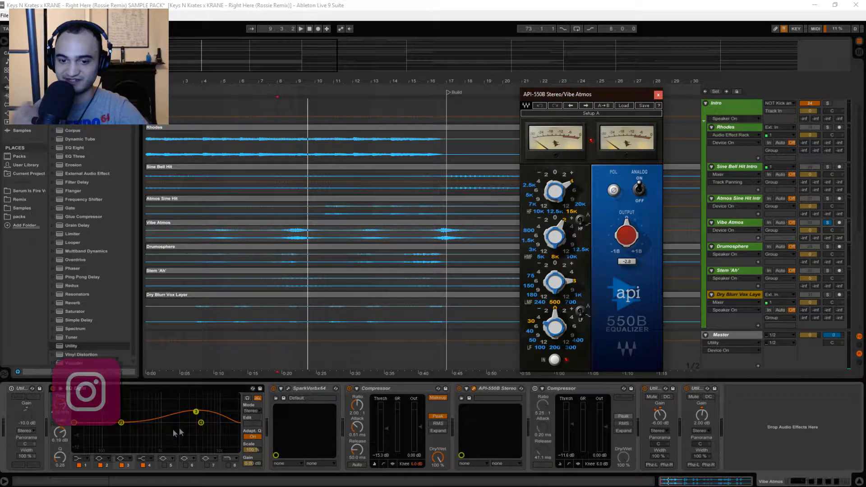
click(658, 95)
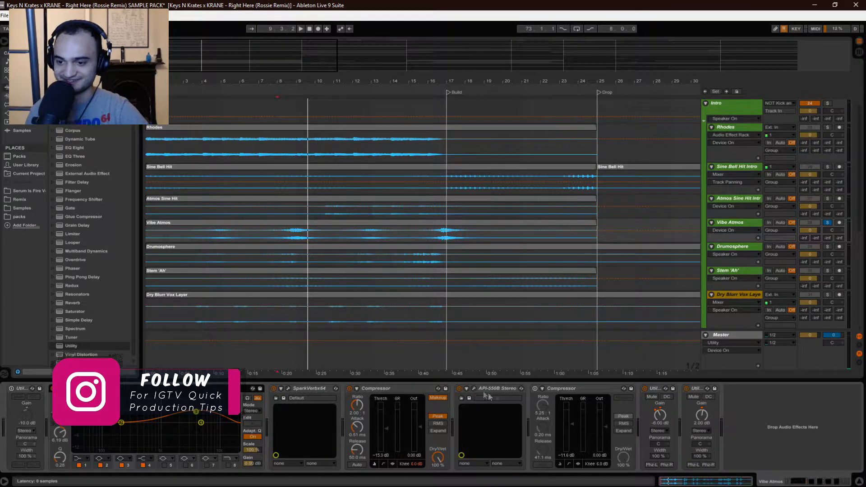
Enable the second Compressor on Vibe Atmos and play the track repeatedly from bar 8 to hear its effect.
click(535, 389)
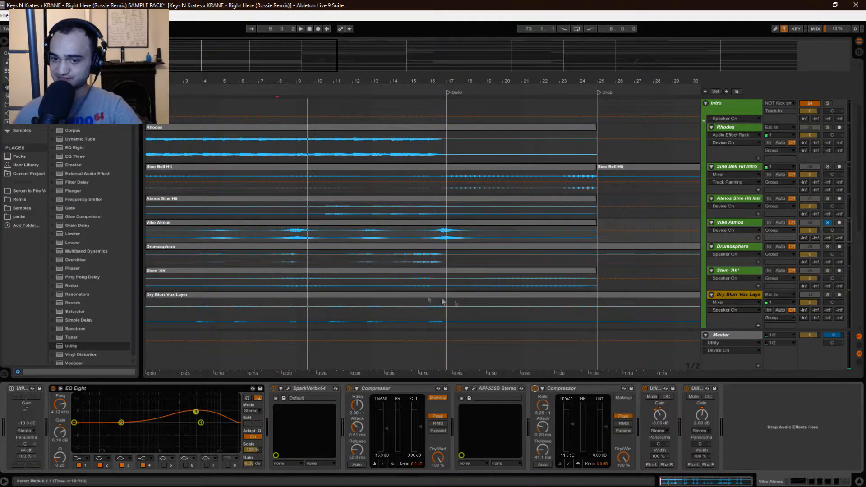
key(space)
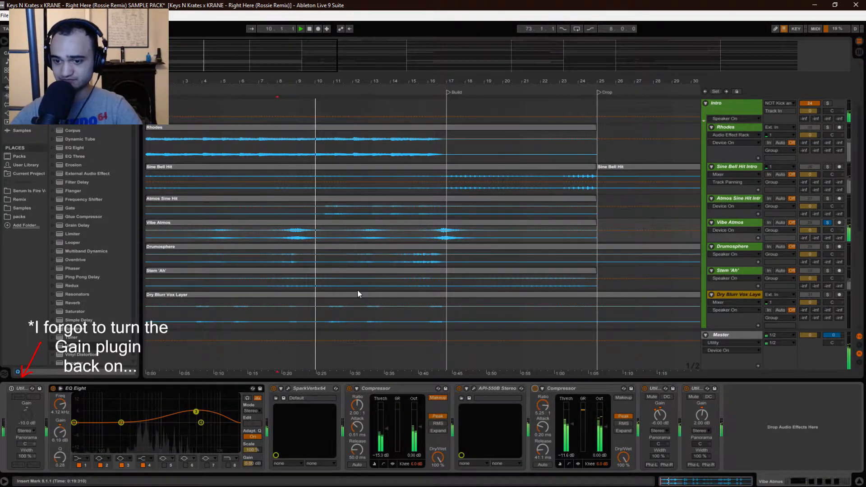
key(space)
key(space)
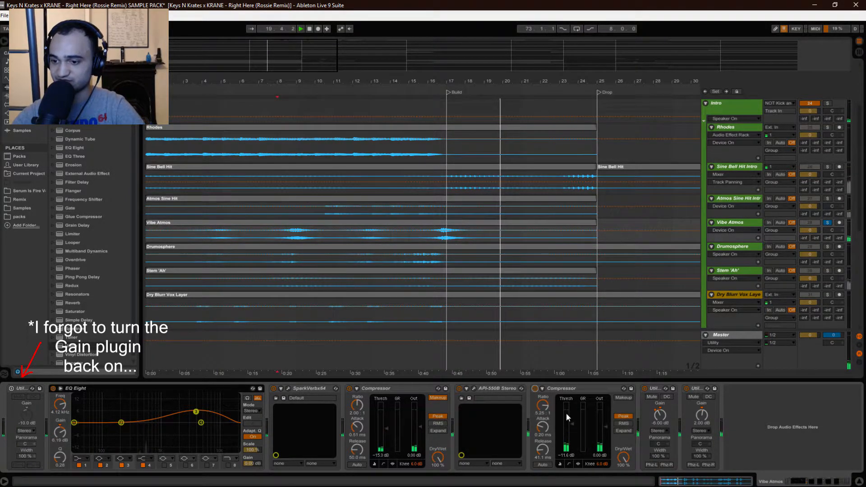
key(space)
key(space)
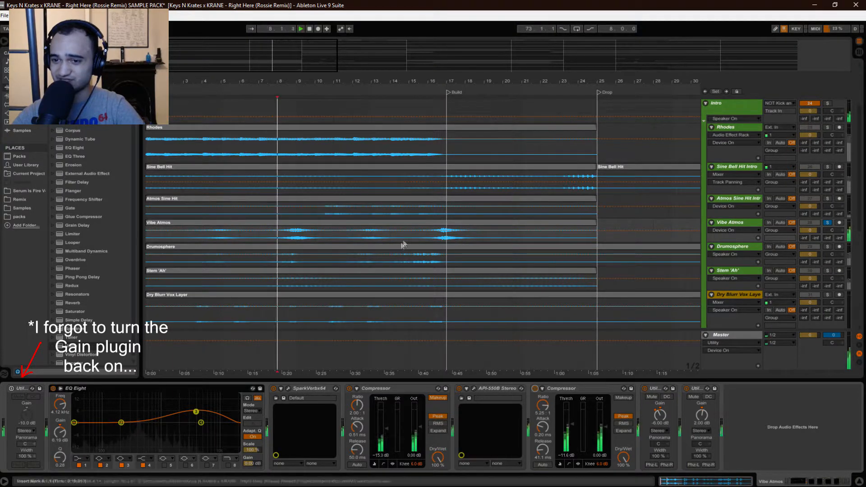
Play Vibe Atmos from bar 15.3 through the start of the Build section to check the second Compressor's gain reduction.
click(421, 234)
key(space)
key(space)
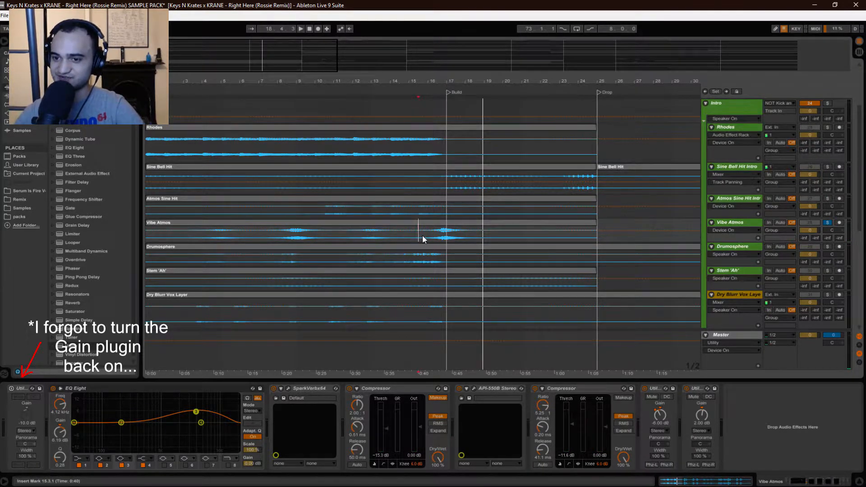
key(space)
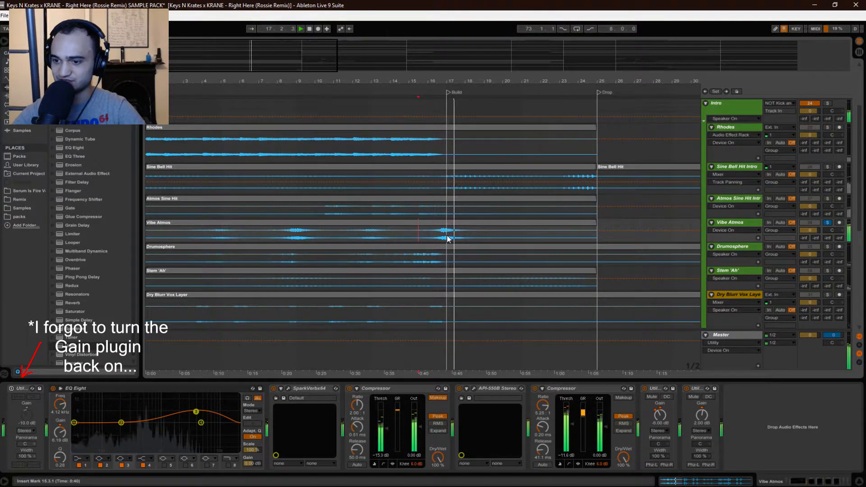
key(space)
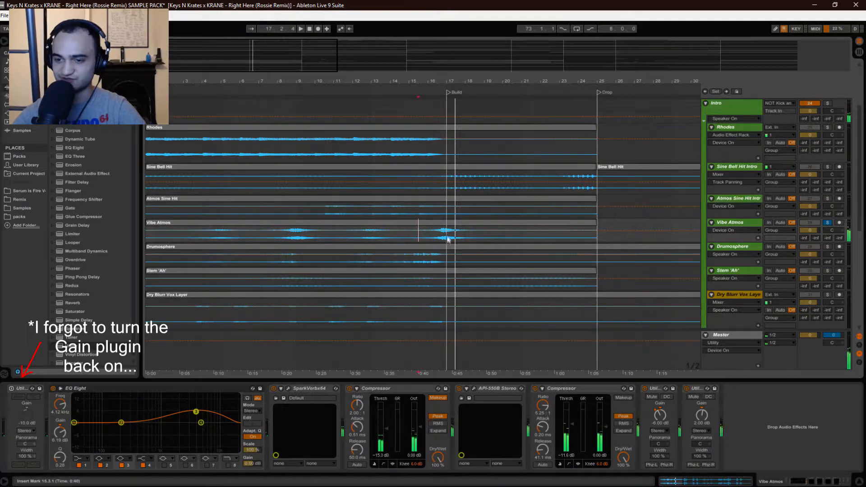
click(553, 390)
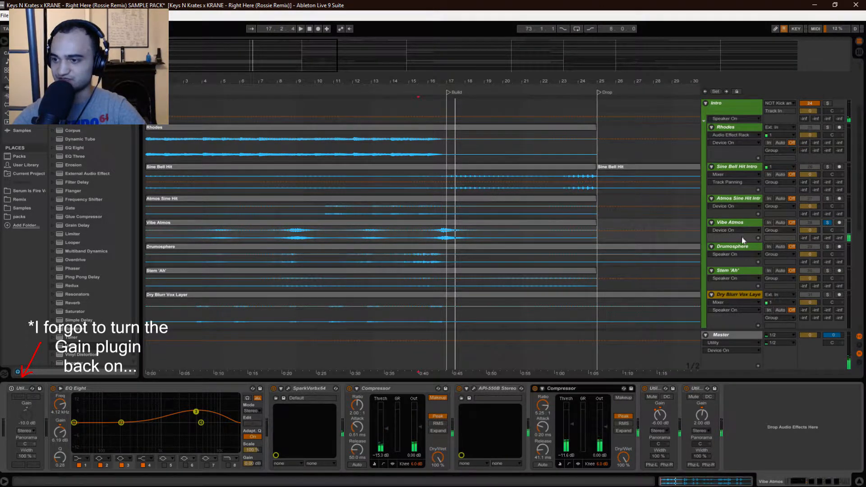
Add Atmos Sine Hit, Sine Bell Hit, Rhodes and Drumosphere to the soloed tracks and show Drumosphere's devices.
ctrl+click(827, 199)
ctrl+click(827, 167)
ctrl+click(827, 128)
click(735, 168)
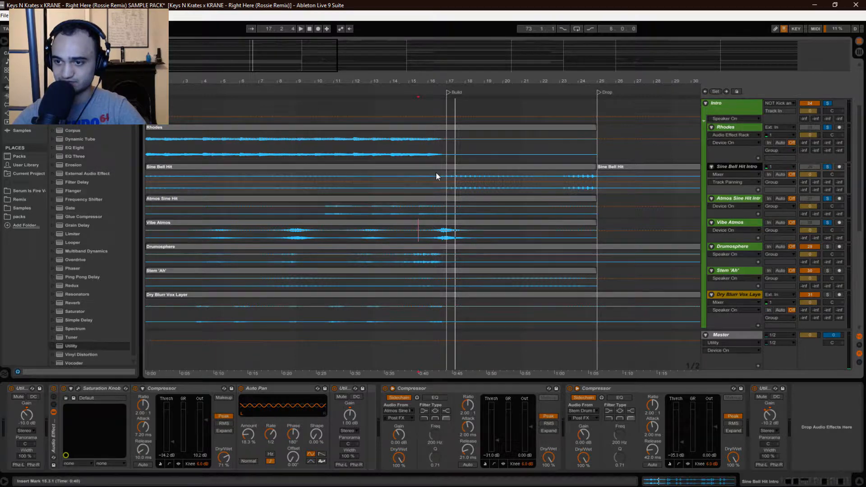
click(736, 225)
click(742, 247)
click(827, 246)
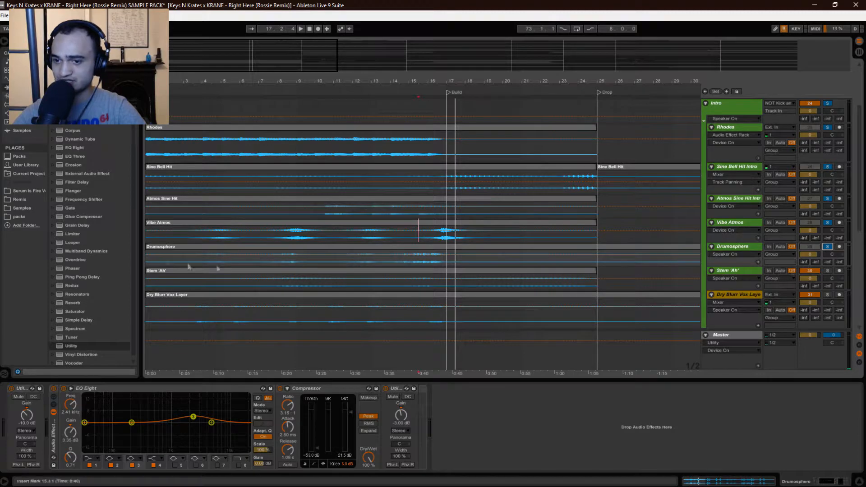
Audition the soloed intro tracks together from bar 1, bar 4.3 and bar 3.
click(148, 258)
key(space)
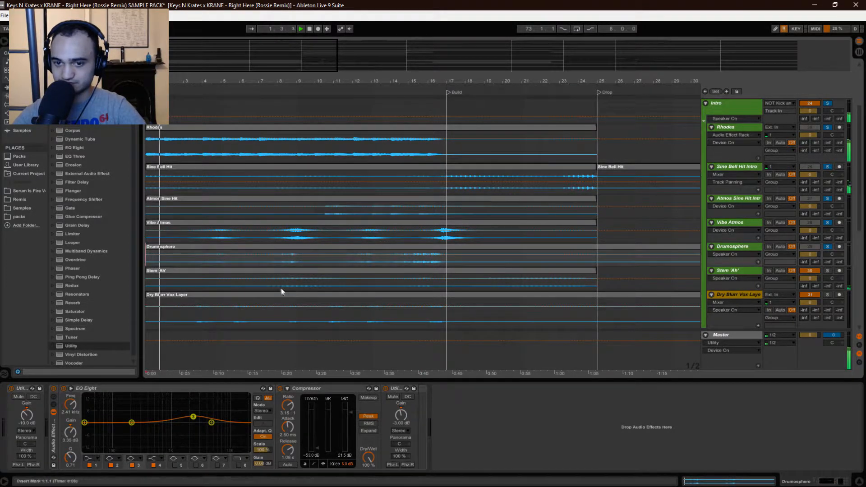
click(211, 261)
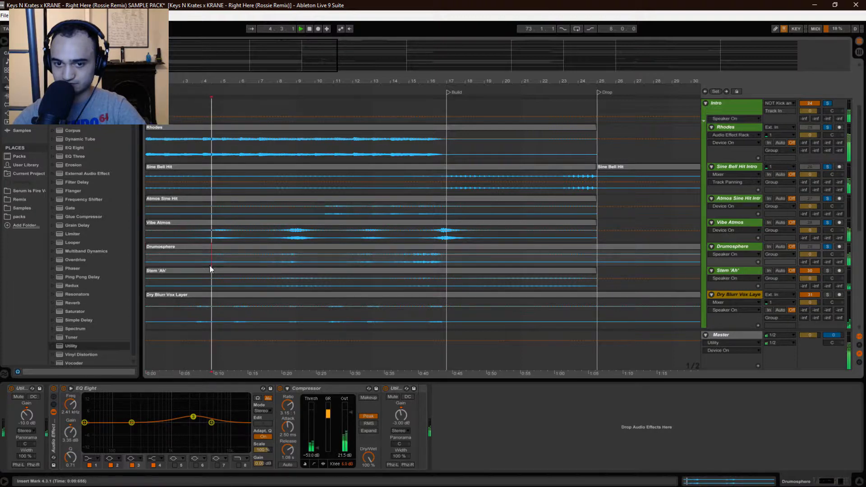
click(183, 261)
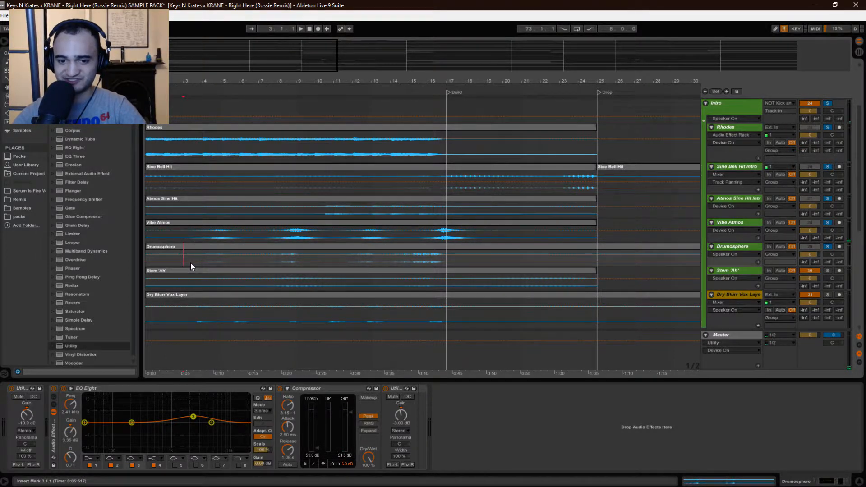
key(space)
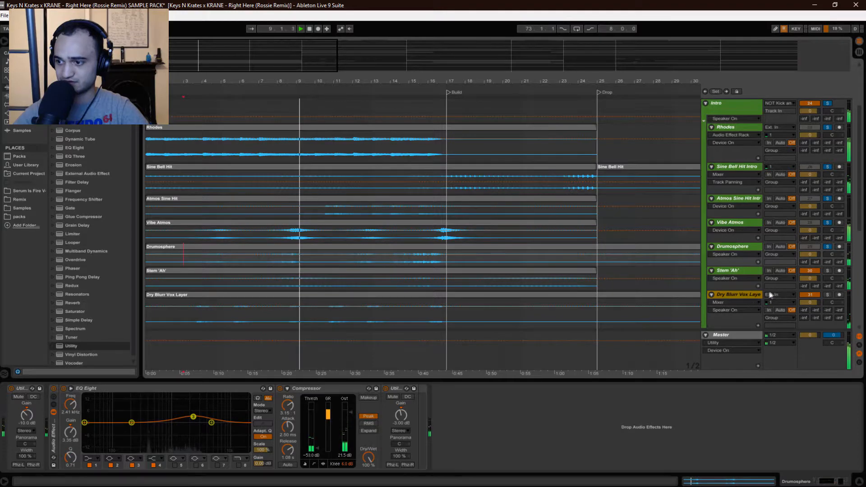
Mute Stem 'Ah', replay the intro from bar 3 and check which other tracks in the group are active.
click(814, 271)
key(space)
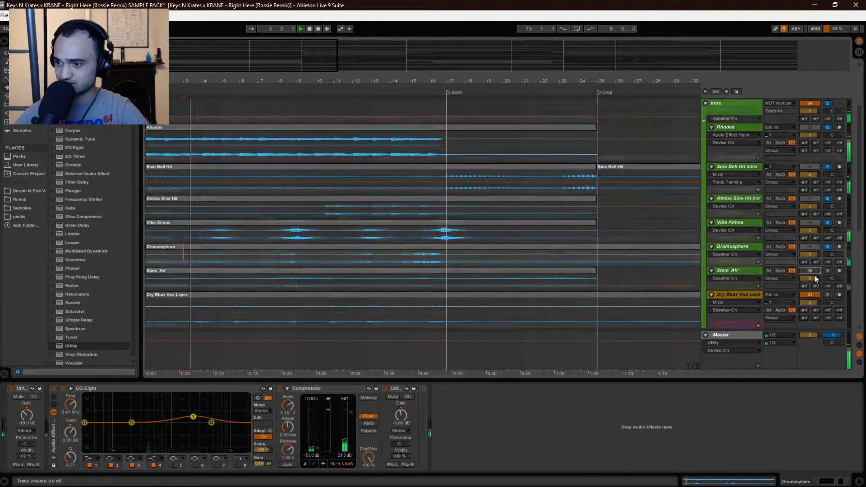
scroll(814, 275, down, 1)
scroll(808, 282, down, 1)
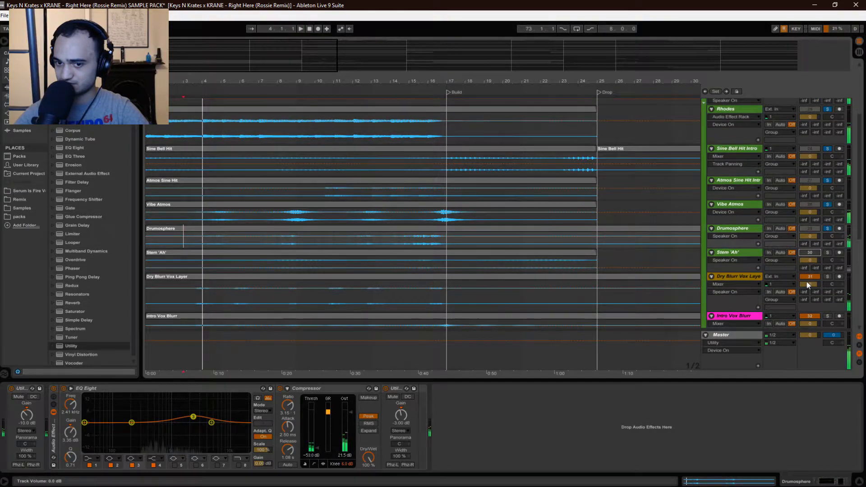
scroll(796, 281, up, 2)
scroll(796, 281, up, 2)
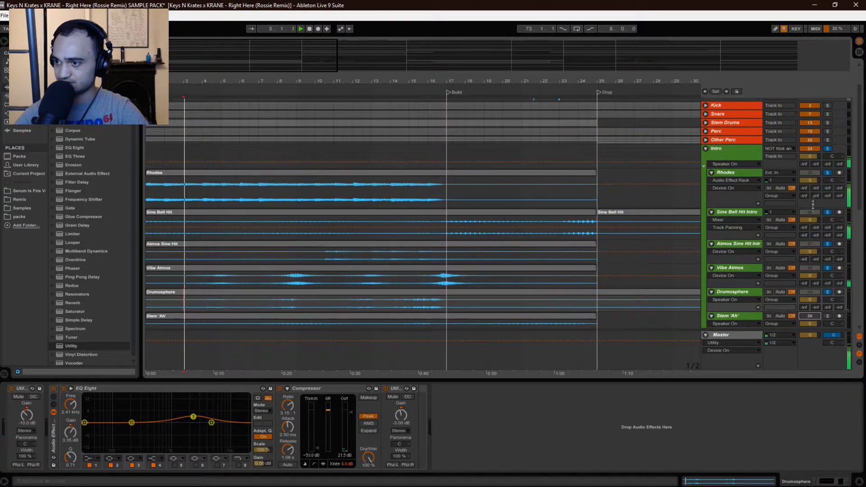
scroll(814, 198, down, 3)
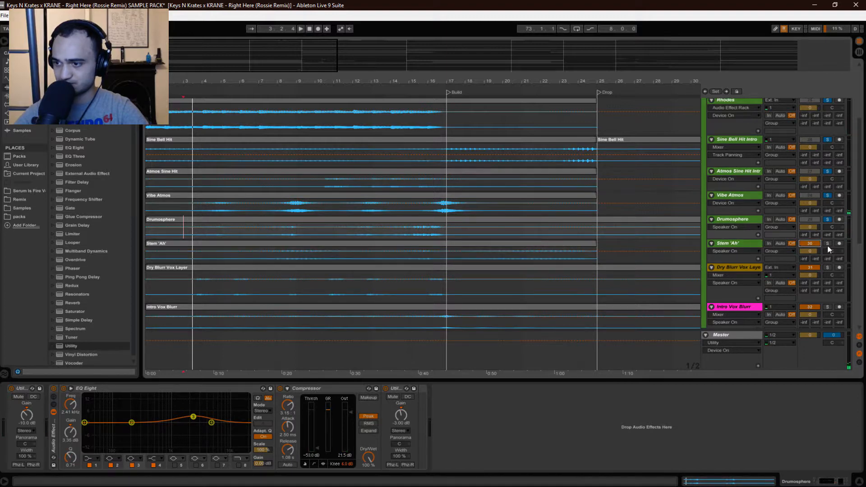
Solo Drumosphere on its own and play it from bar 3.
click(827, 219)
key(space)
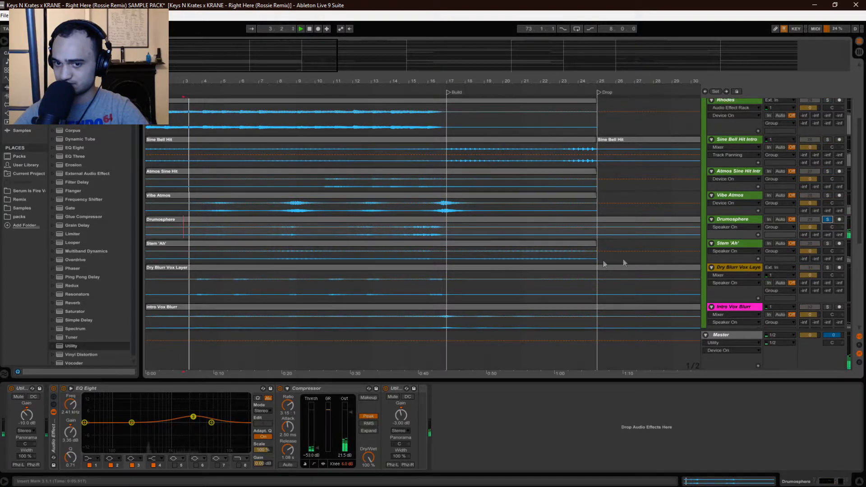
scroll(798, 231, up, 1)
scroll(797, 231, up, 1)
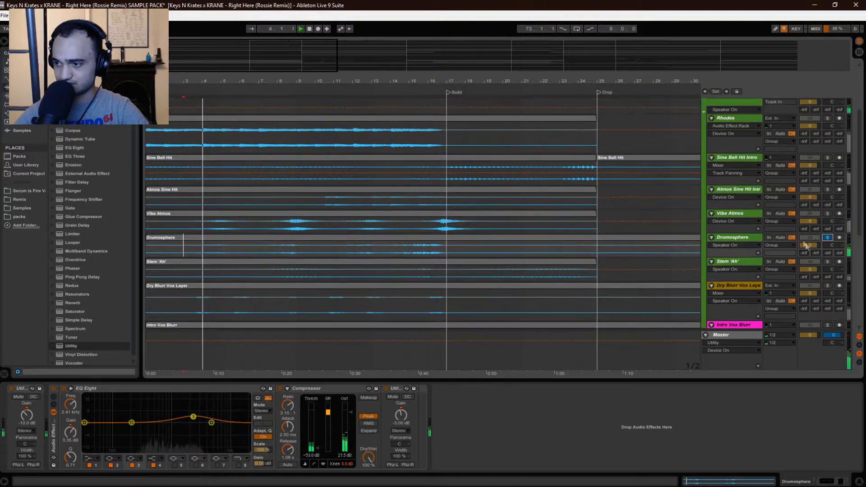
Add Vibe Atmos, Atmos Sine Hit, Sine Bell Hit and Rhodes to the soloed Drumosphere one at a time during playback.
ctrl+click(827, 213)
ctrl+click(828, 190)
ctrl+click(827, 157)
scroll(828, 162, up, 3)
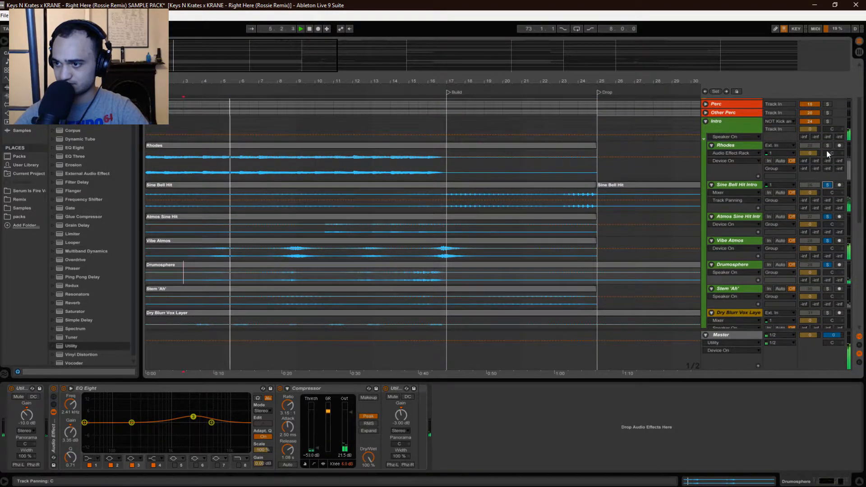
ctrl+click(827, 145)
scroll(785, 286, down, 3)
scroll(785, 286, down, 1)
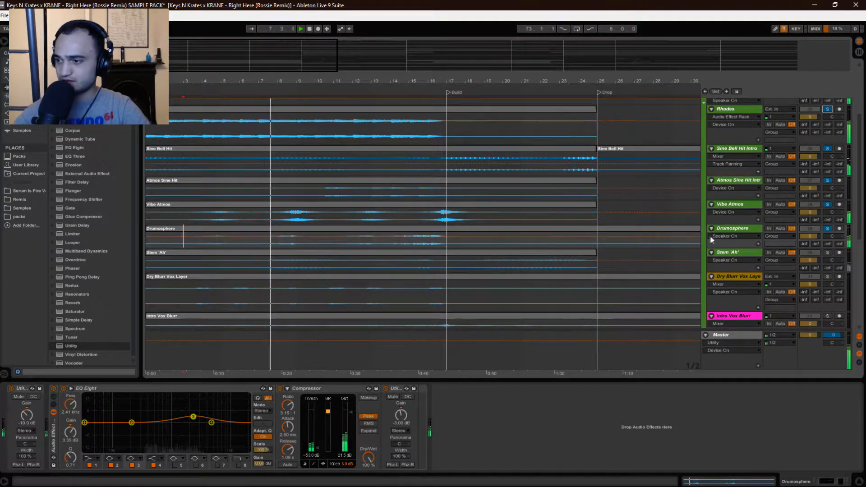
Review Drumosphere's effect chain in the mix, remove the other tracks from solo and play it alone from bar 3.
click(736, 232)
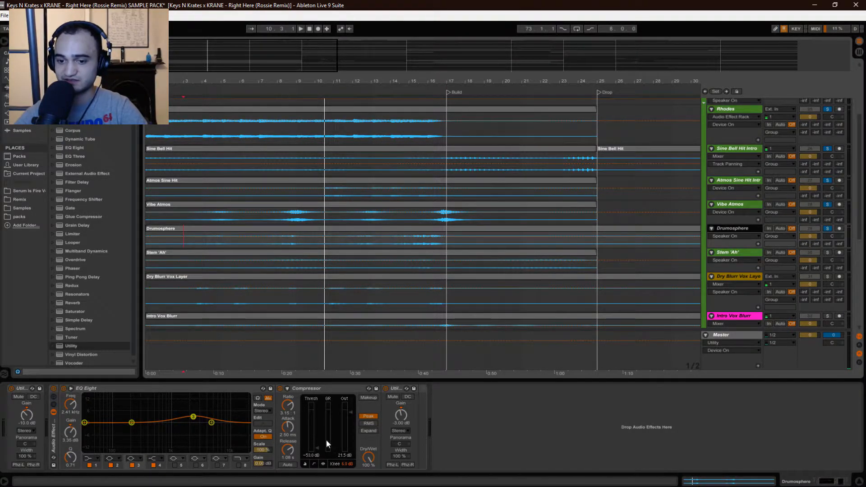
key(space)
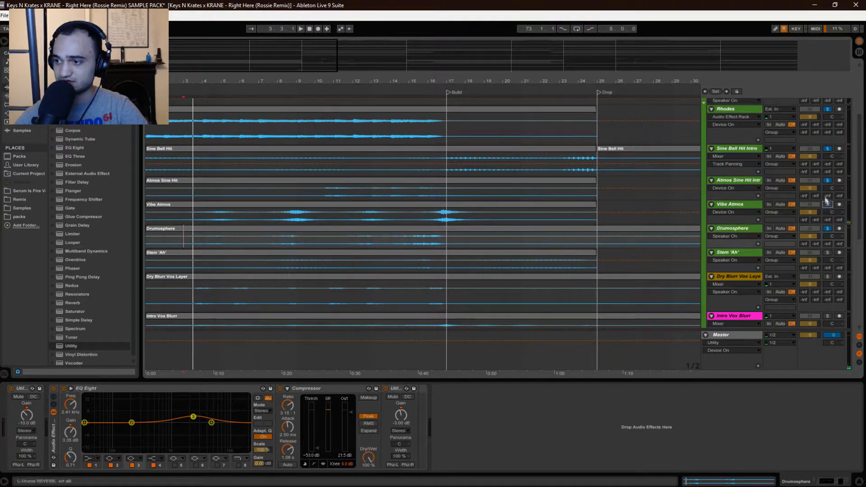
click(828, 109)
scroll(788, 190, down, 1)
key(space)
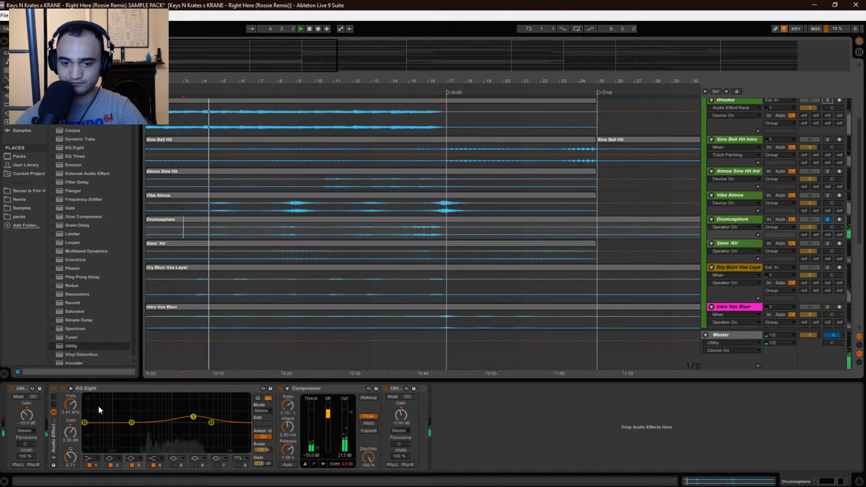
Compare Drumosphere from bar 3 with EQ Eight and the Compressor bypassed, and with only the Compressor re-enabled.
click(64, 389)
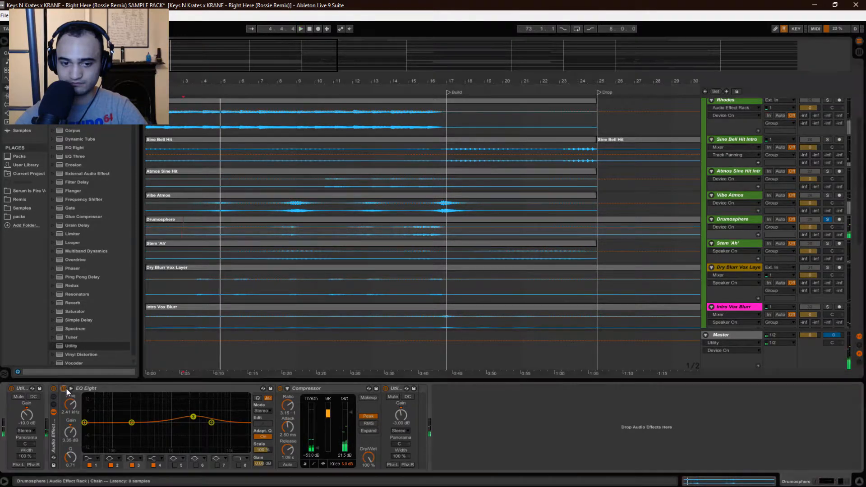
click(279, 388)
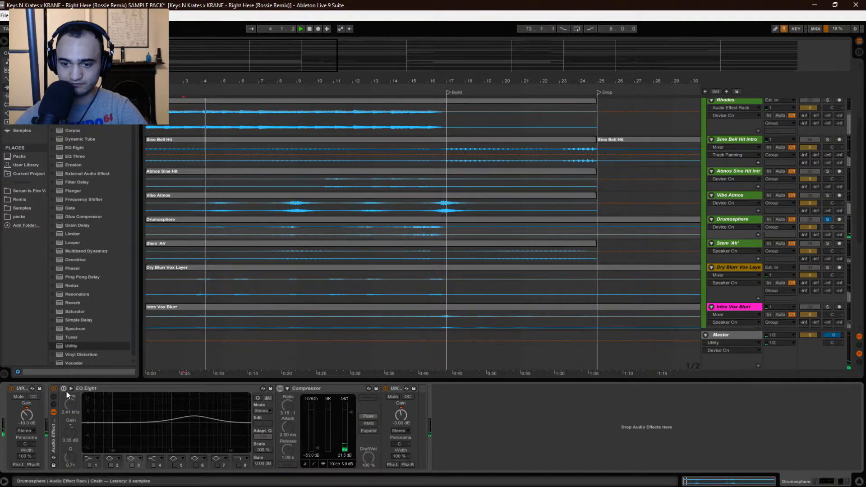
click(279, 388)
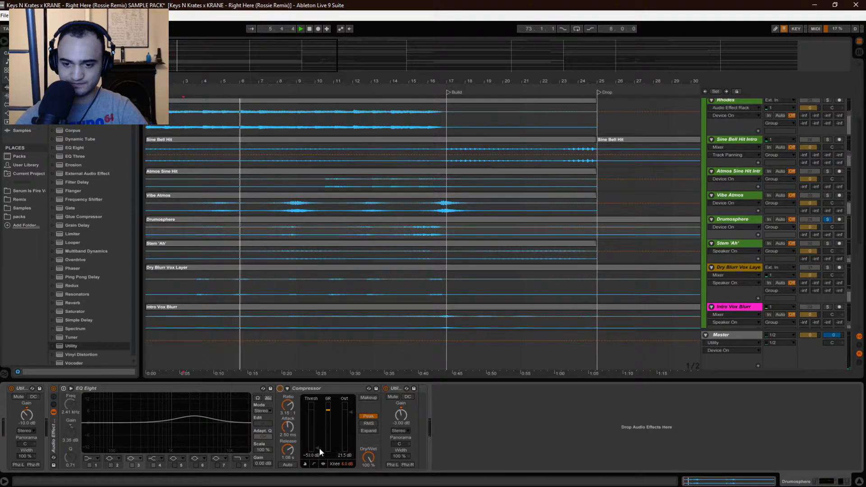
key(space)
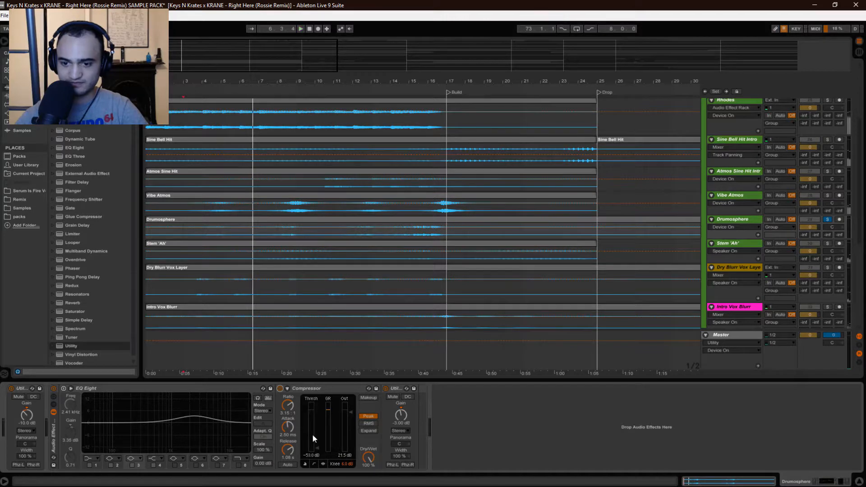
key(space)
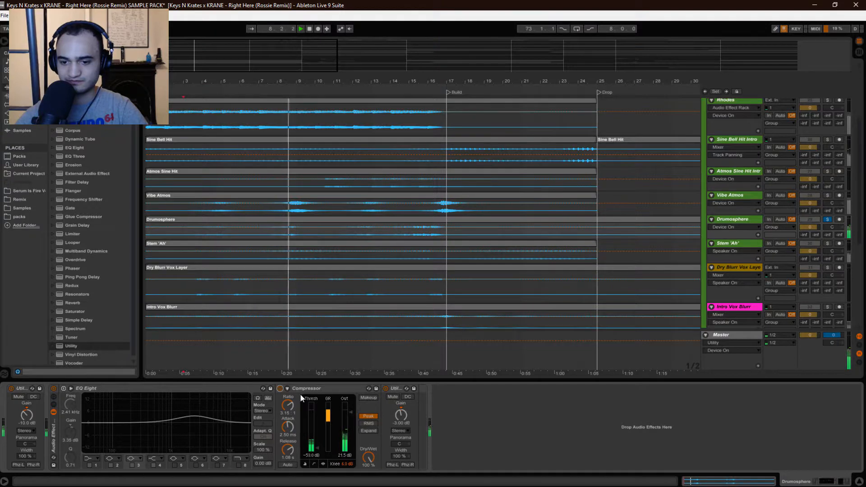
Re-enable EQ Eight on Drumosphere and replay the track from bar 3 to review the equalizer curve.
click(63, 388)
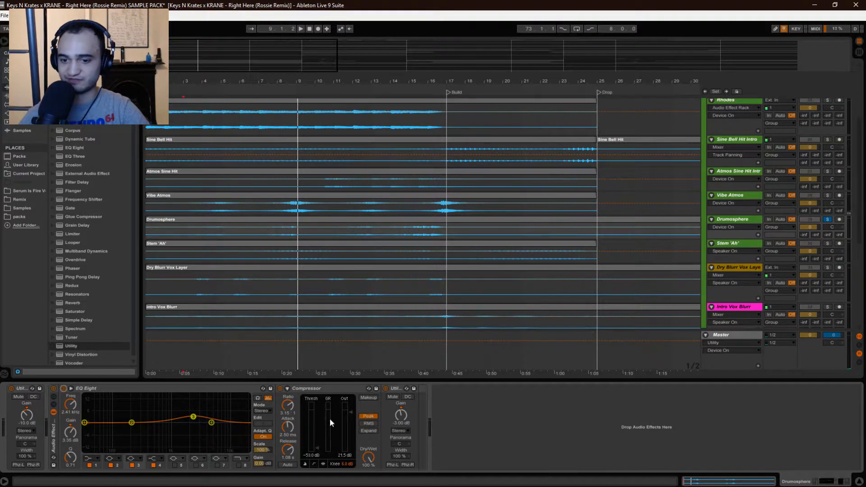
key(space)
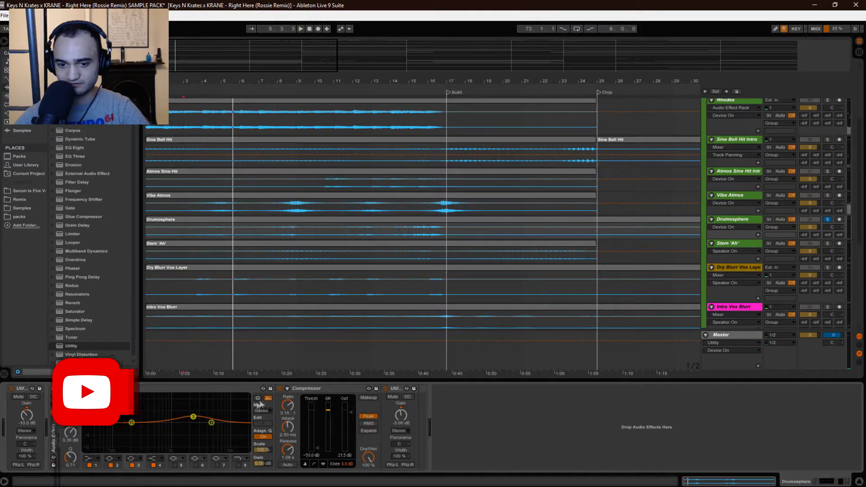
key(space)
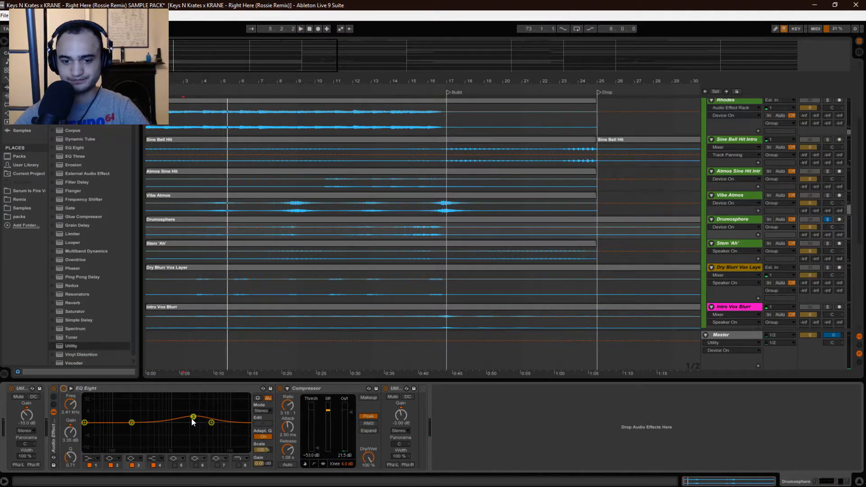
Audition the soloed Drumosphere again from bar 3 with its EQ Eight and Compressor active.
key(space)
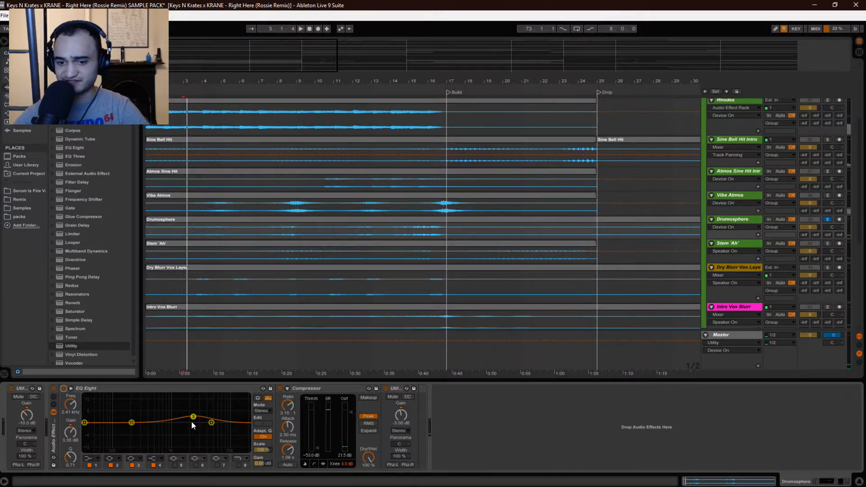
key(space)
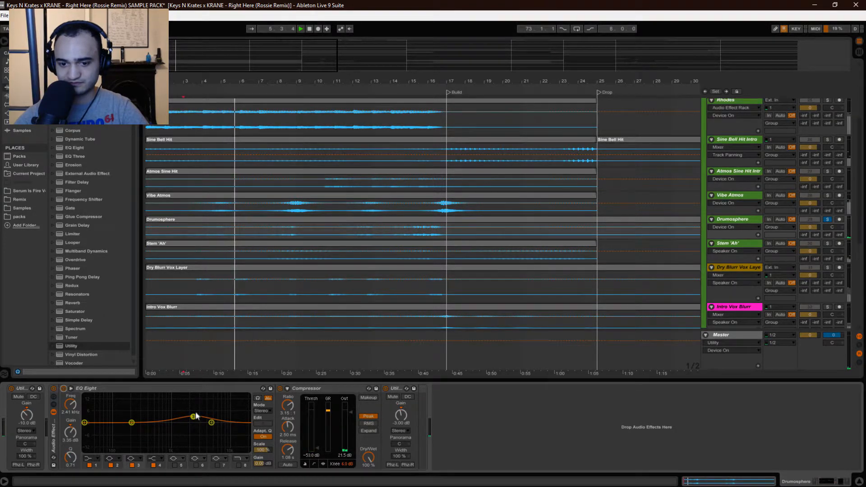
key(space)
key(space)
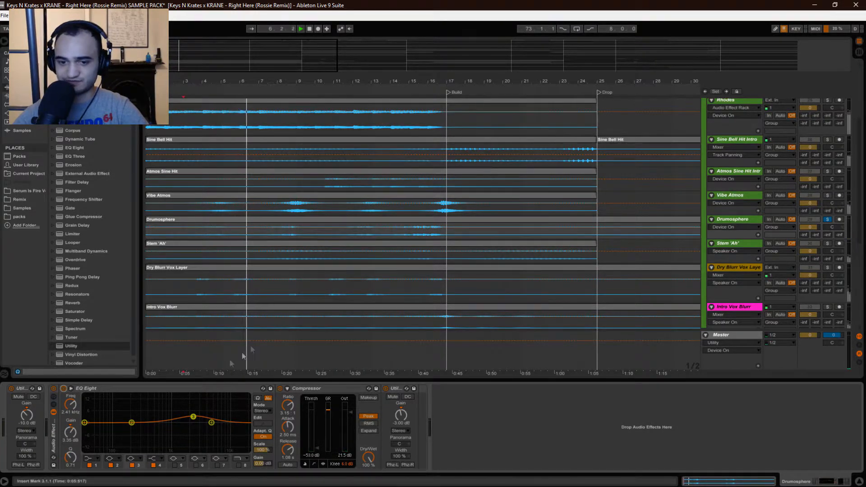
Solo Stem 'Ah' in place of Drumosphere and play it from bar 1 with its effect chain displayed.
ctrl+click(828, 243)
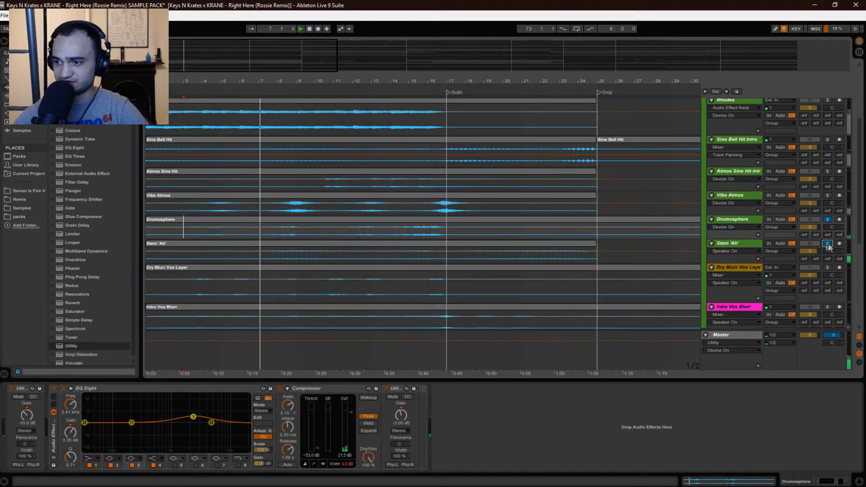
click(827, 221)
key(space)
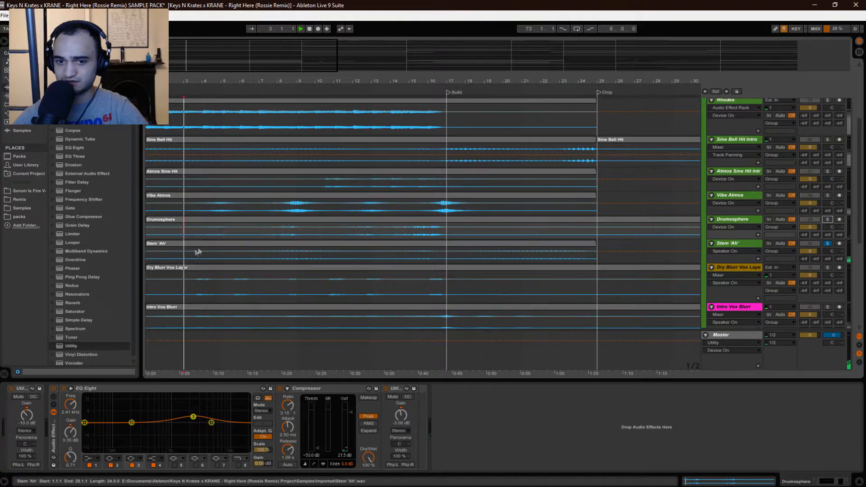
key(space)
click(150, 258)
key(space)
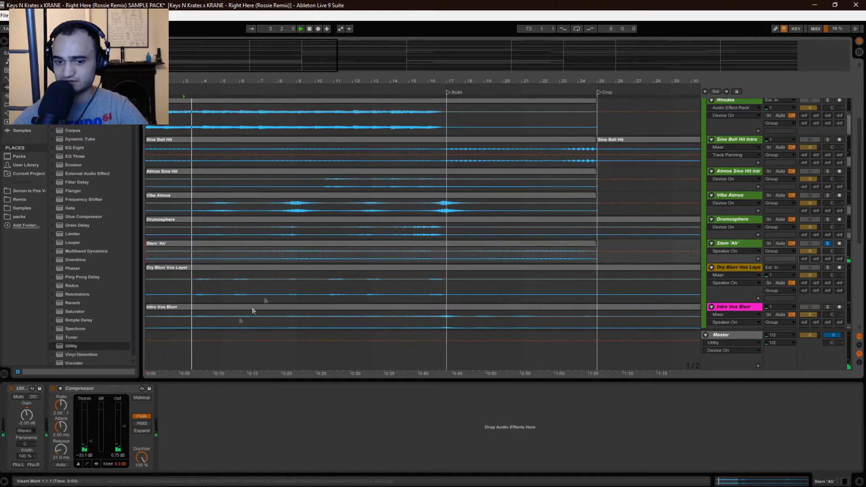
Review the Compressor on Stem 'Ah' during playback, then replay the track from bar 1.
click(74, 391)
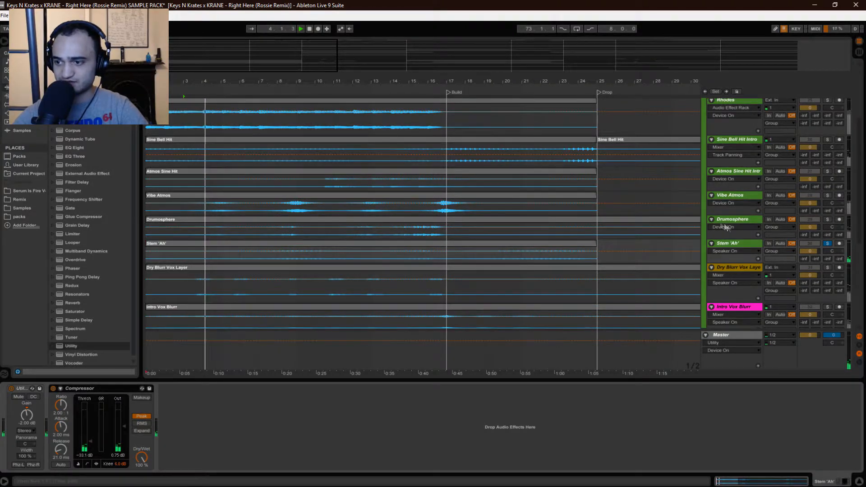
click(656, 244)
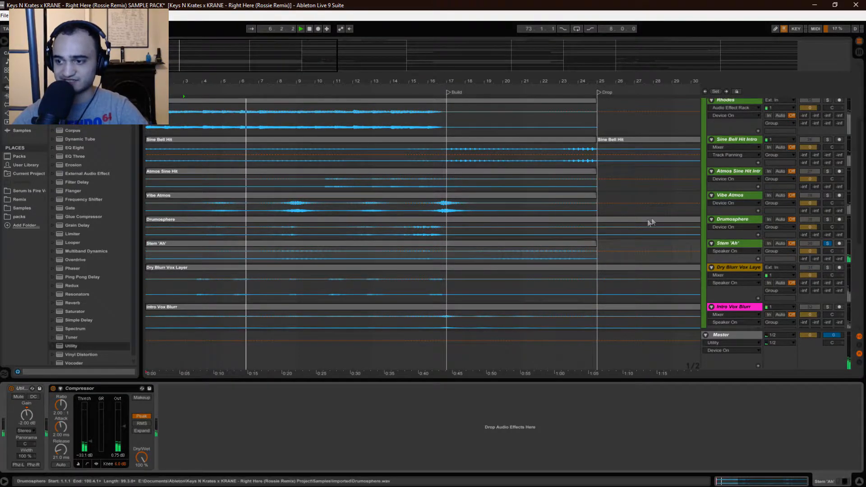
scroll(200, 147, up, 1)
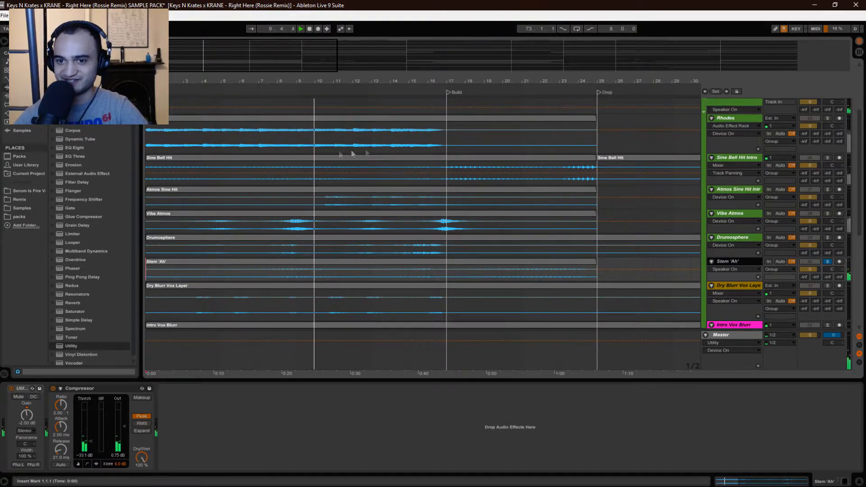
scroll(290, 254, down, 3)
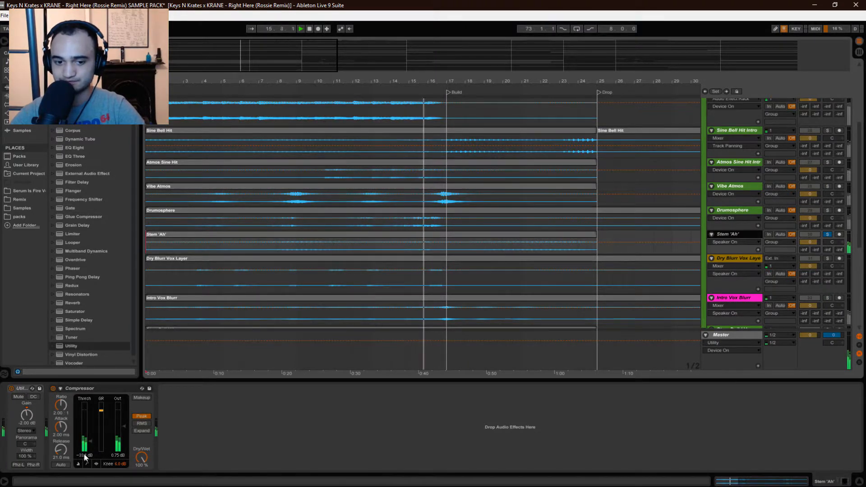
key(space)
key(space)
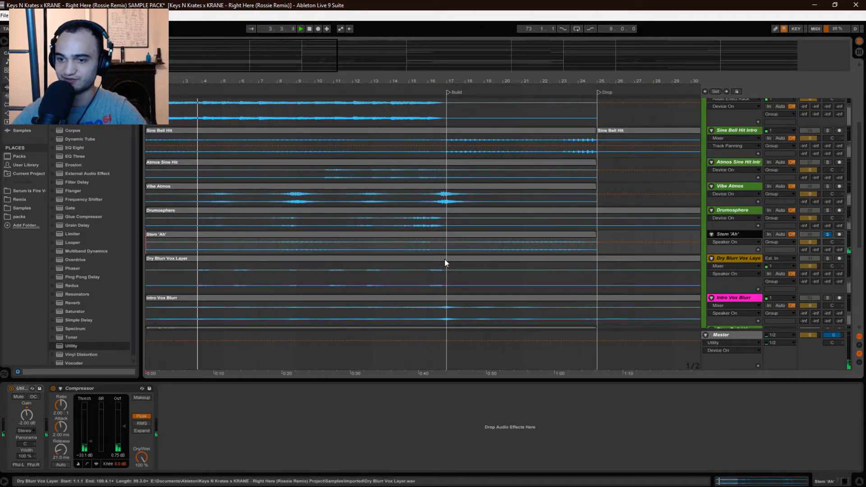
Add Dry Blurr Vox Layer to the soloed Stem 'Ah' and play both from bar 3.3.
ctrl+click(828, 258)
key(space)
key(space)
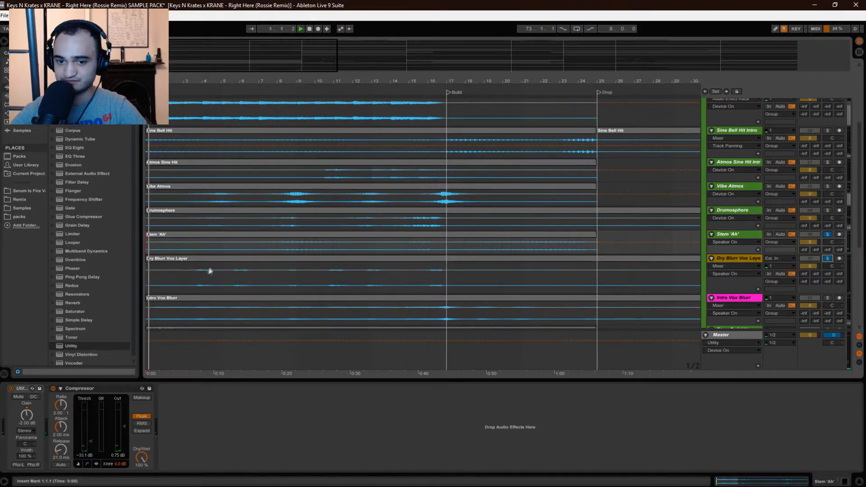
click(193, 280)
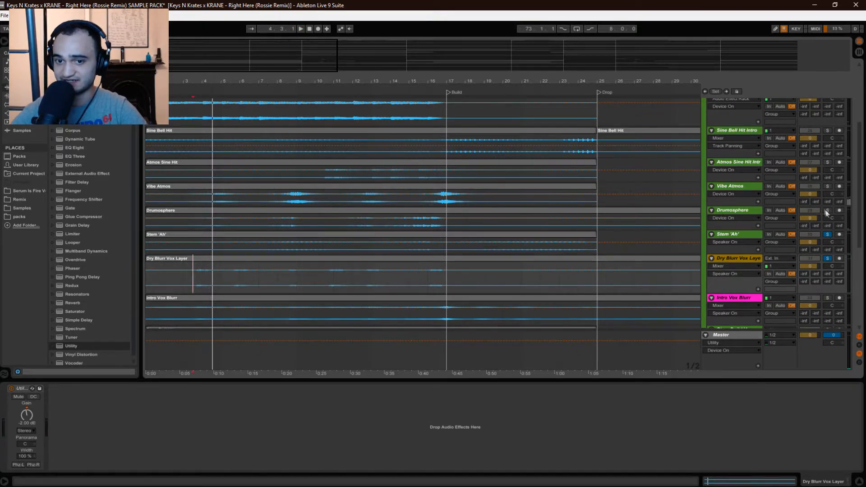
Audition the vocal layers with Vibe Atmos and Atmos Sine Hit also soloed, then remove those two from solo.
click(827, 163)
key(space)
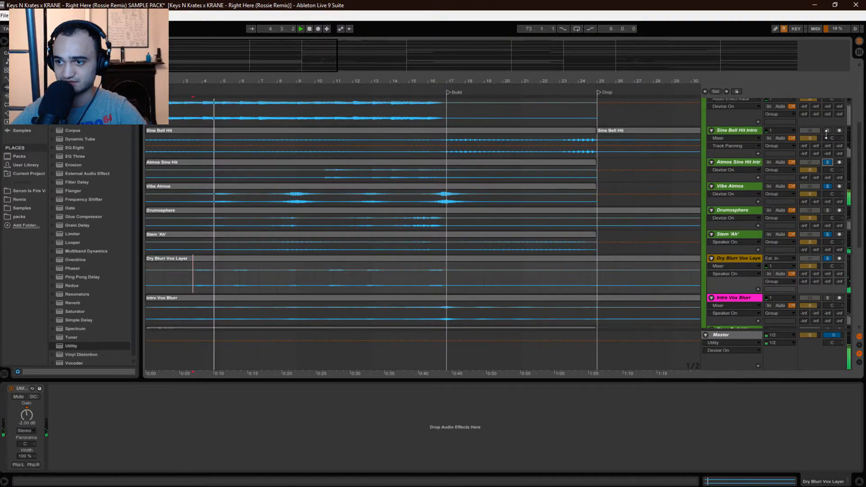
scroll(624, 261, down, 1)
scroll(623, 257, down, 1)
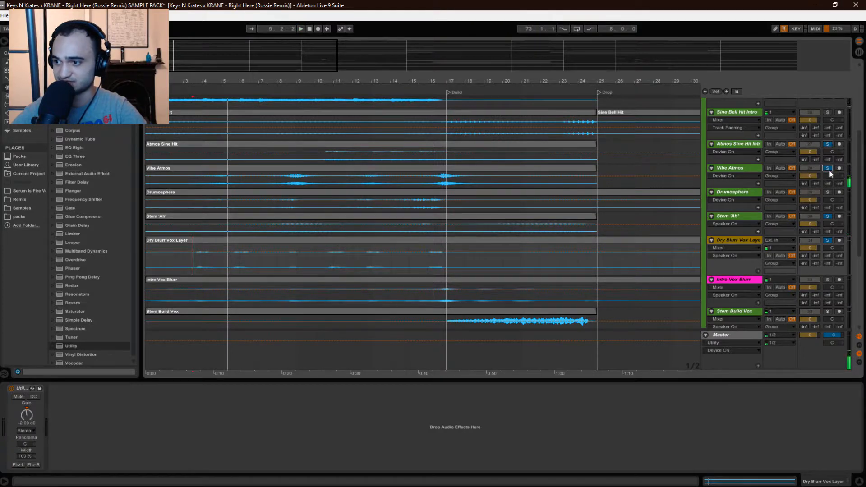
click(828, 143)
key(space)
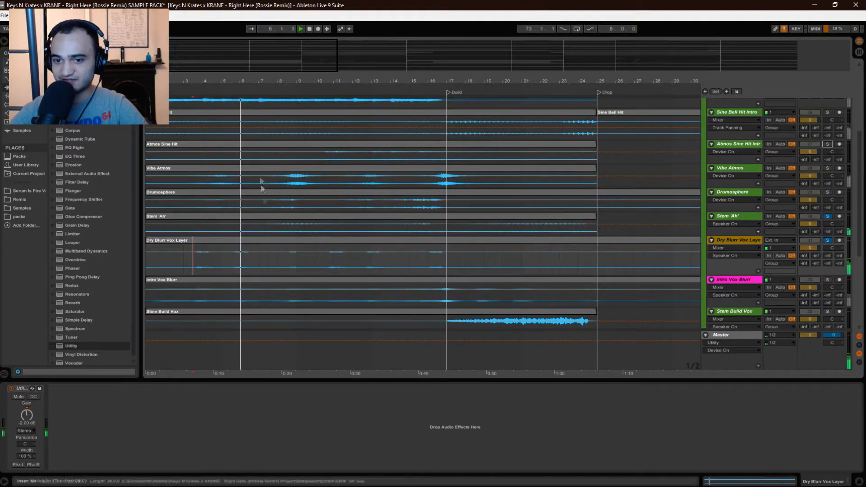
Replay Stem 'Ah' and Dry Blurr Vox Layer together from bar 3.3.
scroll(247, 248, up, 3)
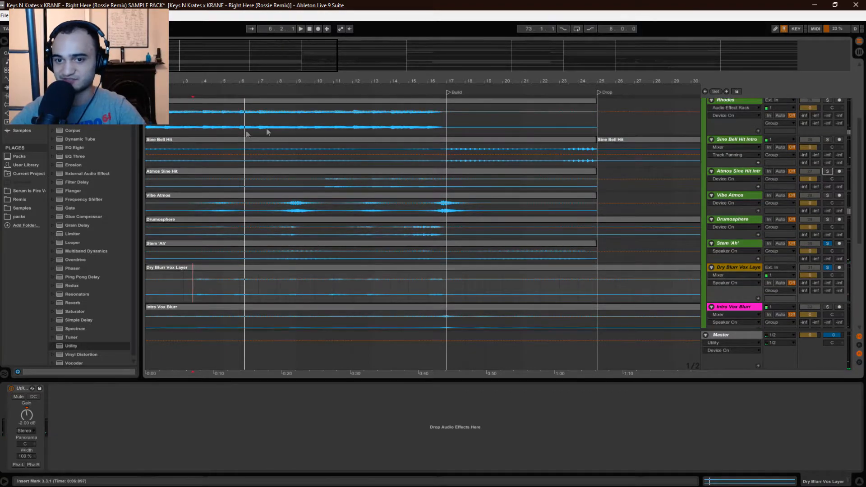
scroll(284, 252, down, 3)
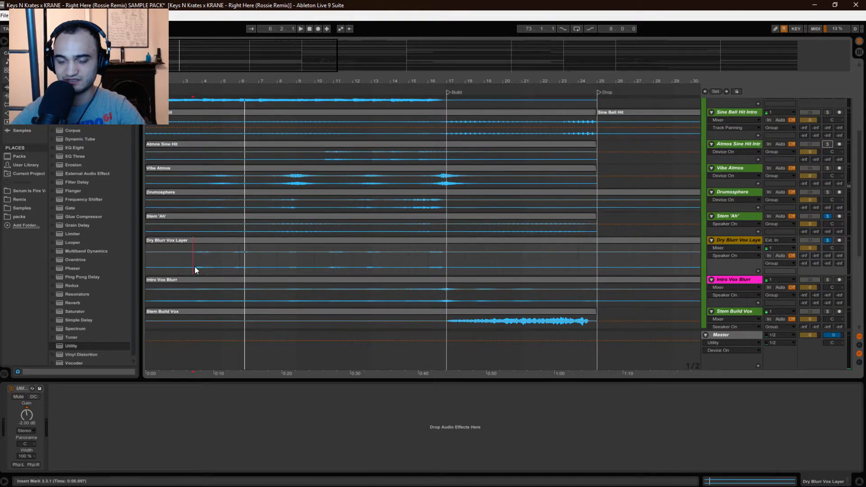
scroll(195, 266, up, 3)
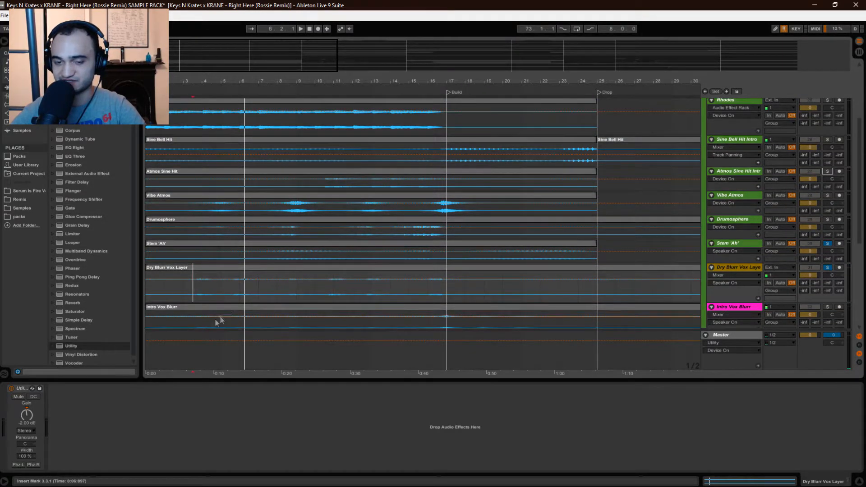
scroll(212, 307, down, 3)
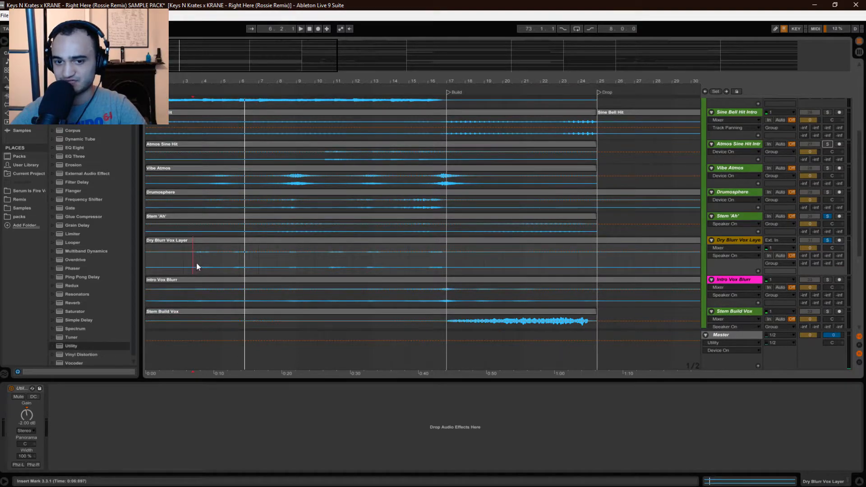
scroll(283, 267, down, 2)
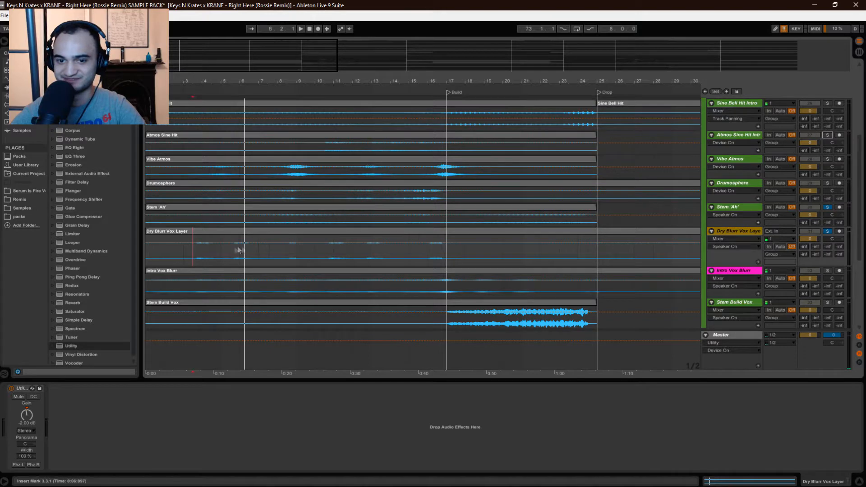
key(space)
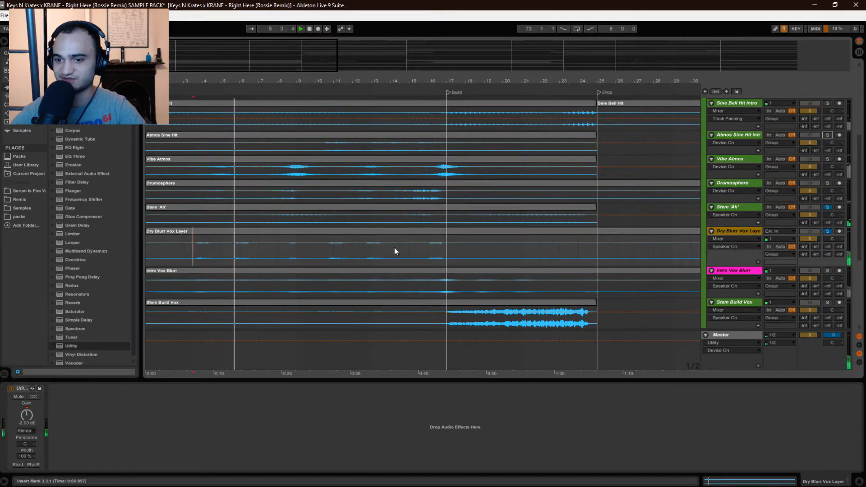
Add Intro Vox Blurr to the solo and review the device chains of Dry Blurr Vox Layer, Intro Vox Blurr and Stem 'Ah' during playback.
click(827, 271)
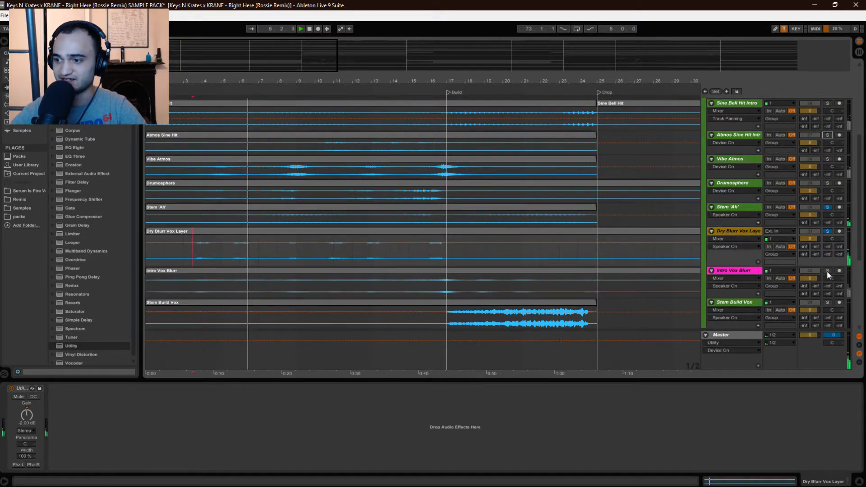
click(194, 308)
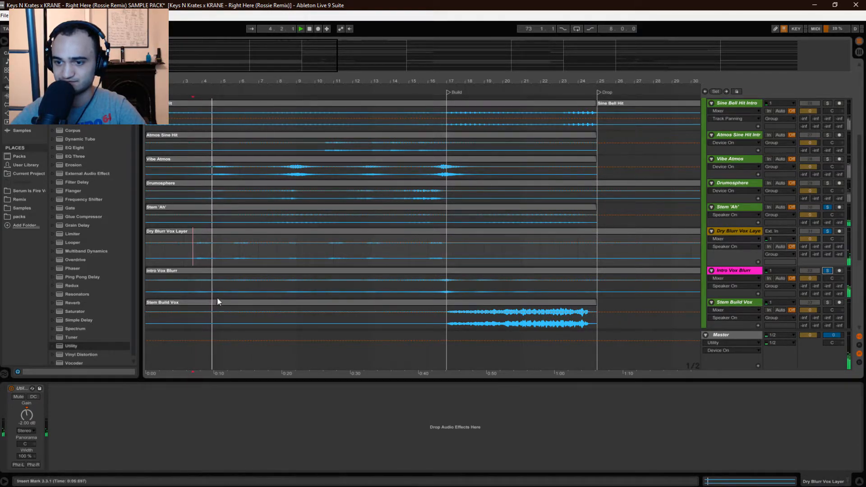
click(724, 231)
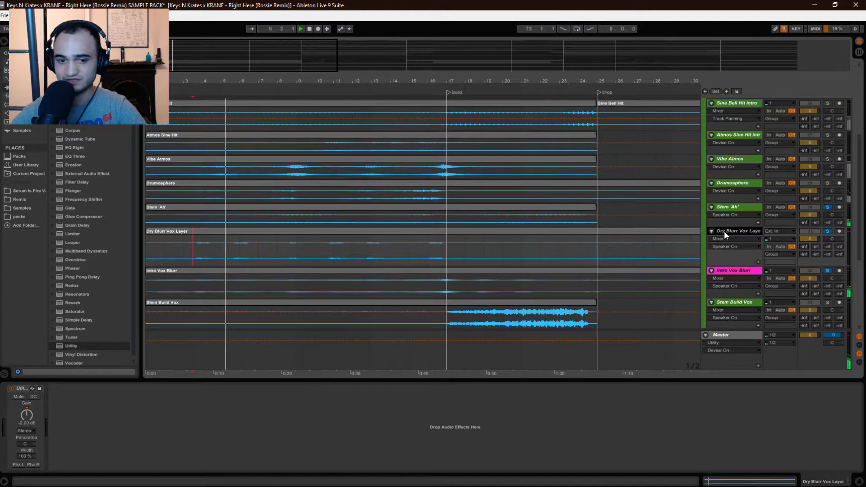
click(728, 272)
scroll(383, 264, down, 2)
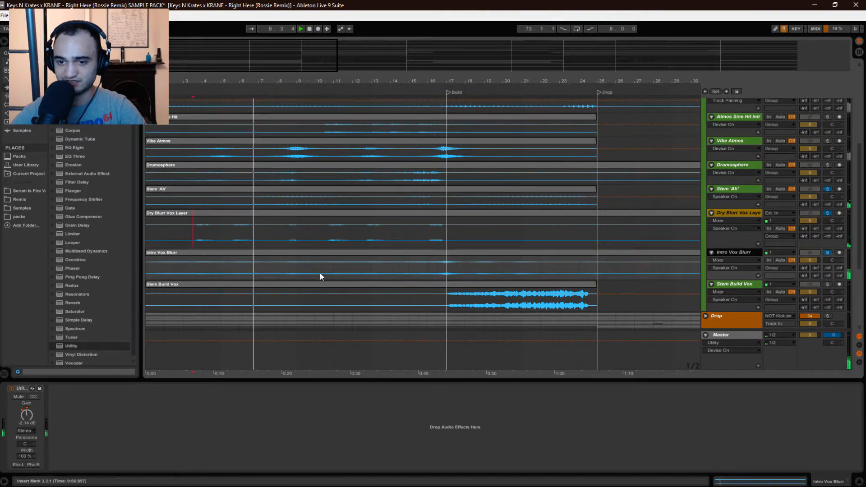
click(727, 188)
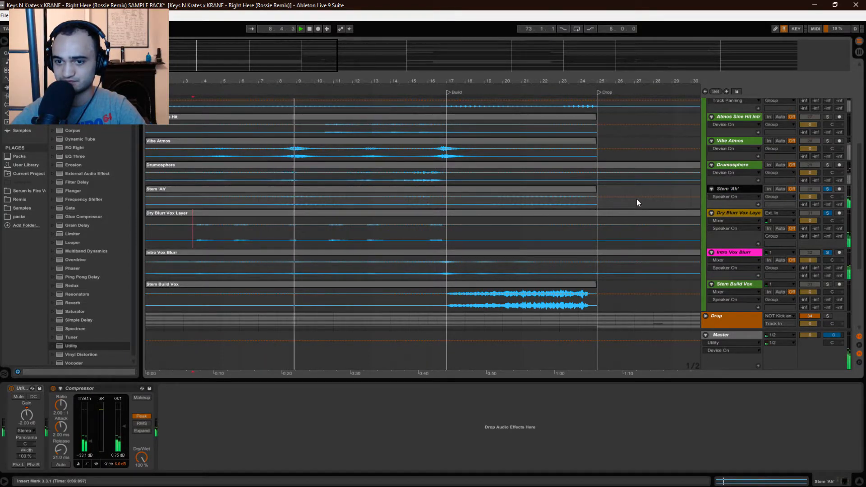
Display the device chain of Stem Build Vox and add the track to the soloed vocals.
scroll(580, 244, down, 2)
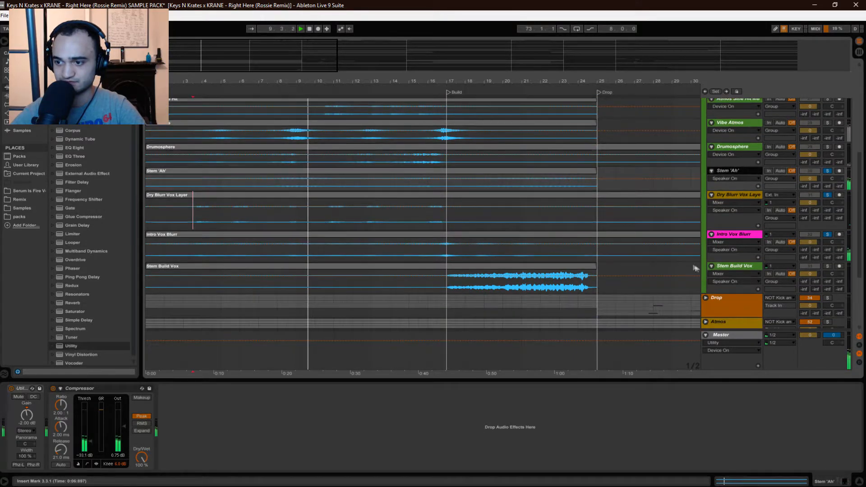
click(724, 266)
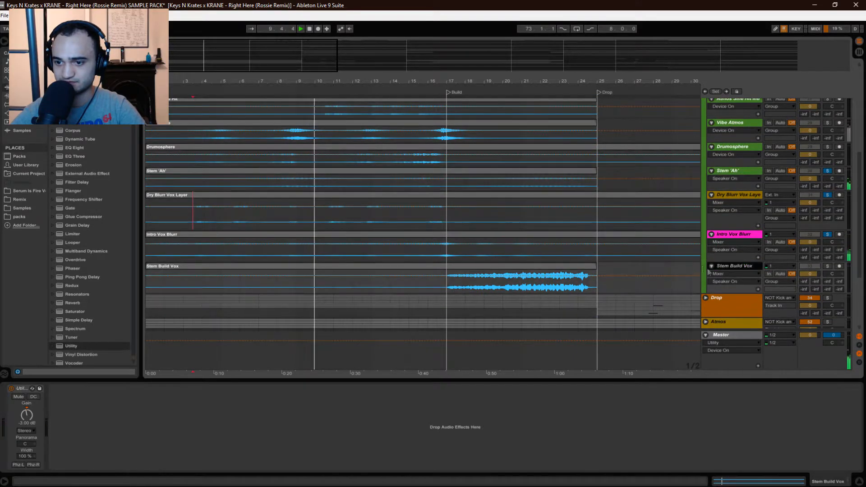
click(828, 266)
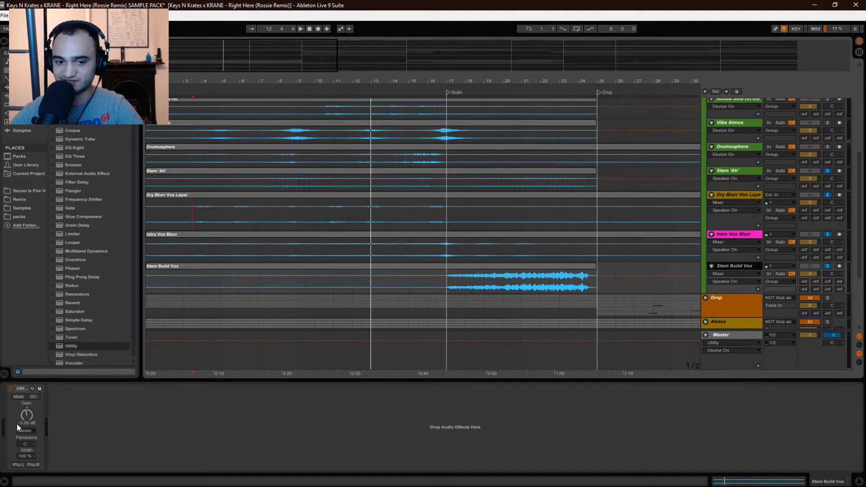
Display the device chain of the Intro group.
scroll(565, 262, up, 5)
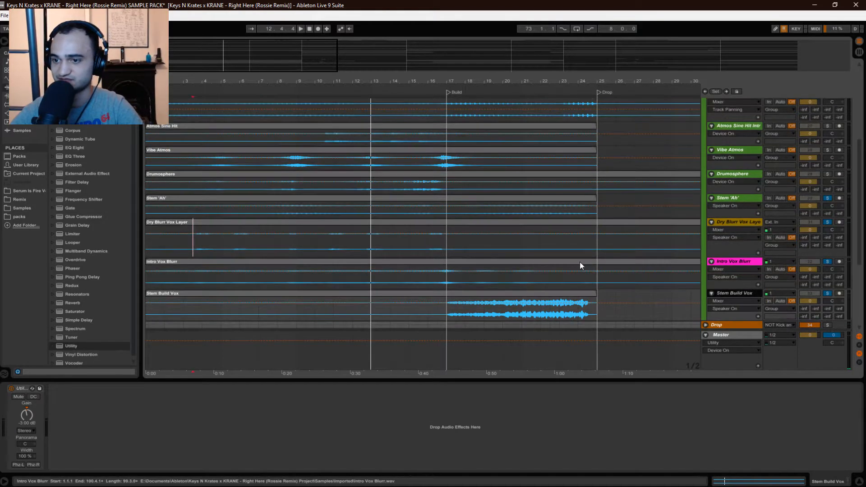
scroll(626, 233, up, 6)
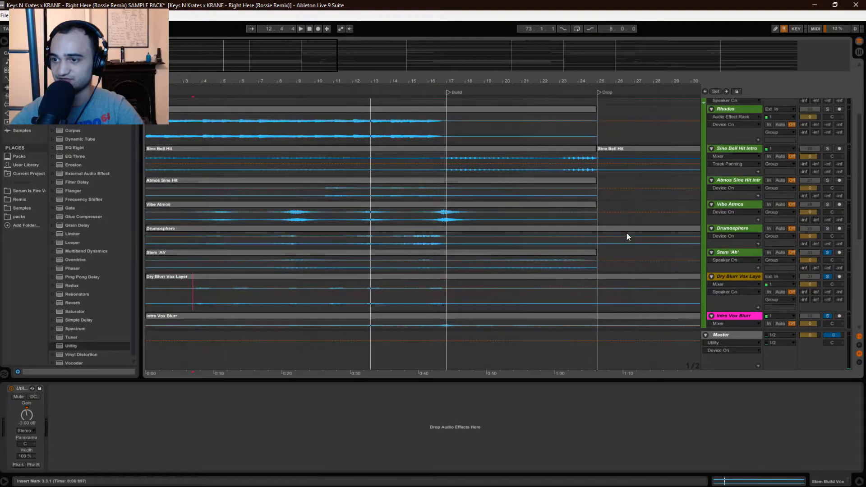
click(725, 138)
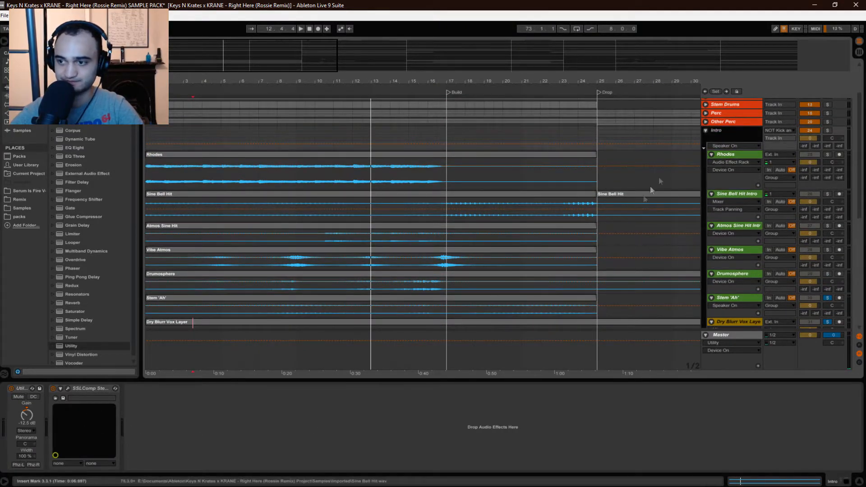
scroll(660, 156, down, 10)
scroll(556, 222, up, 12)
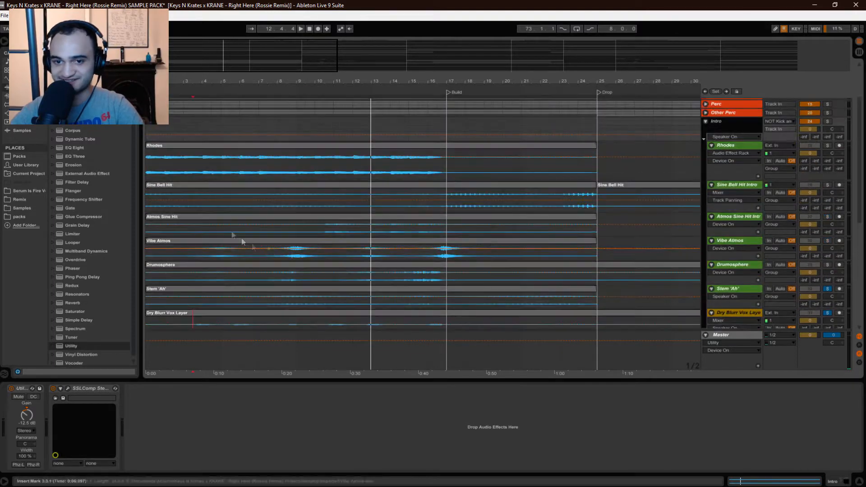
Solo the whole Intro group instead of the vocal layers and play it from bar 1.
click(148, 209)
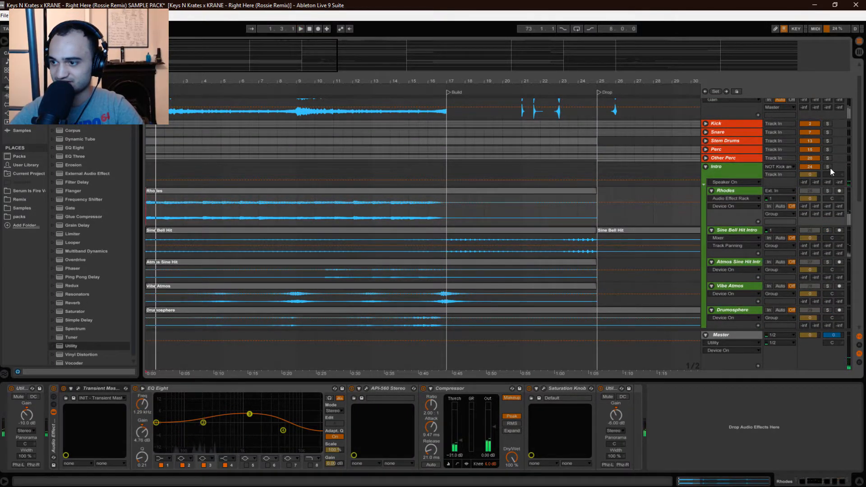
scroll(667, 218, down, 12)
scroll(634, 243, down, 4)
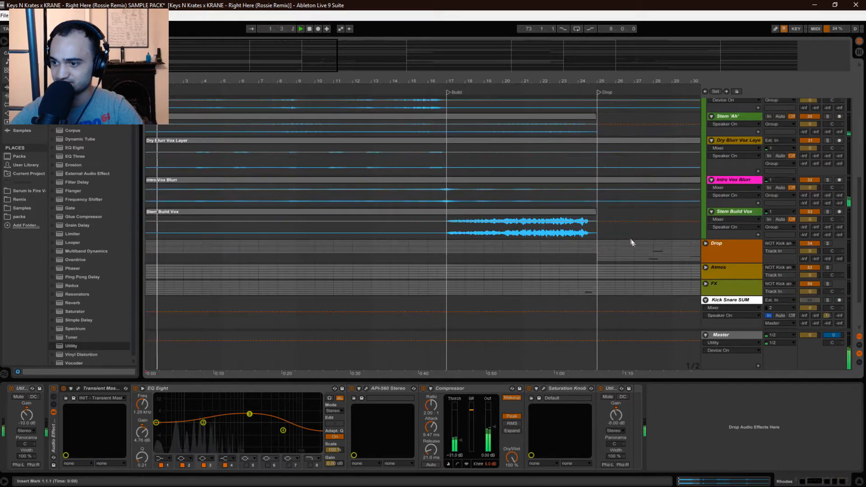
scroll(610, 223, up, 5)
scroll(608, 225, up, 3)
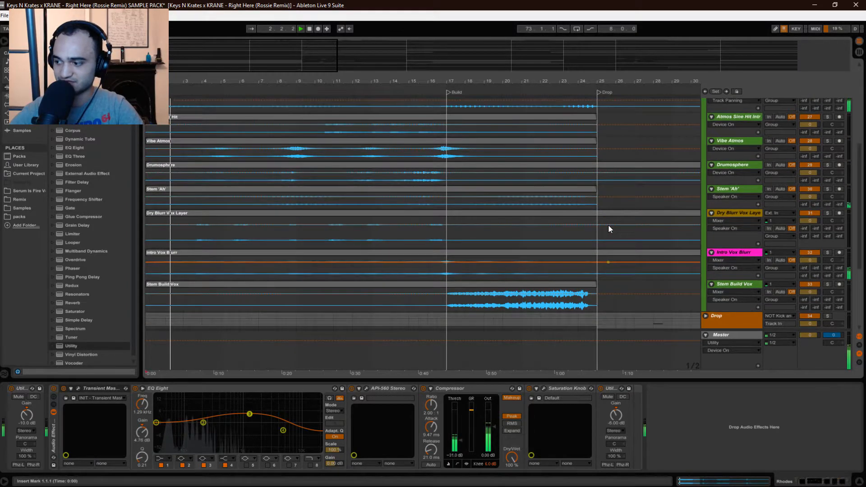
Review the device chains of the Master and the Intro group during playback.
click(715, 333)
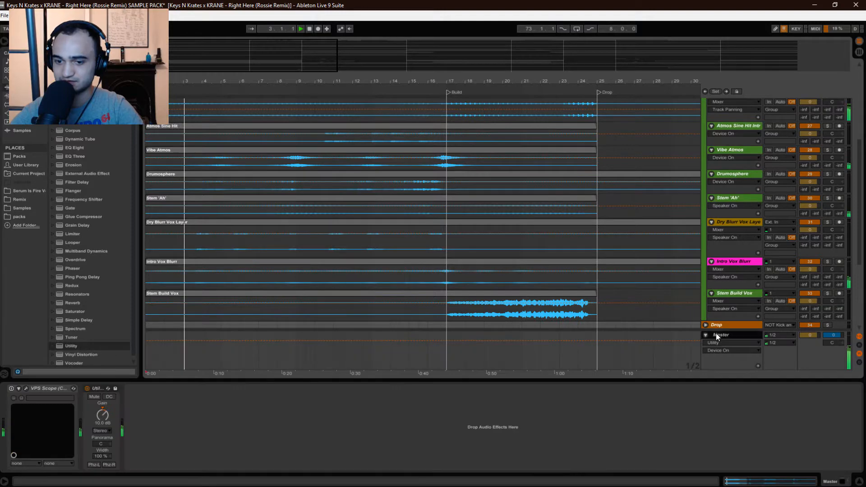
scroll(652, 212, up, 3)
scroll(654, 215, up, 4)
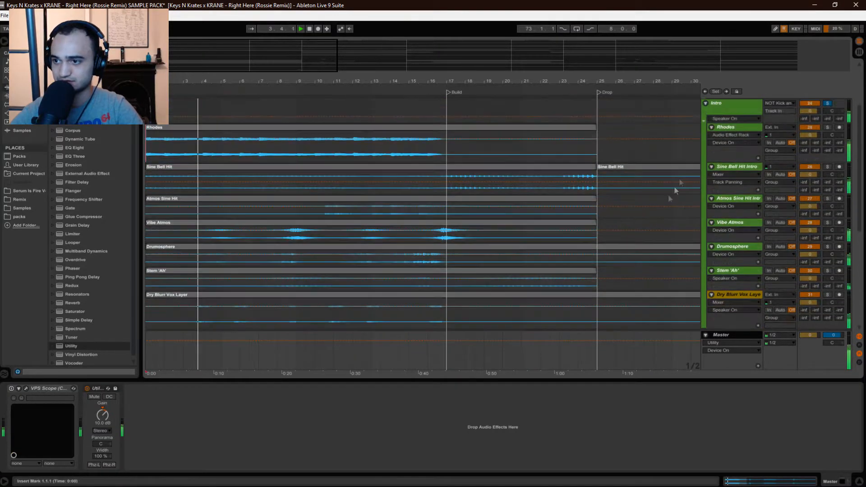
click(729, 119)
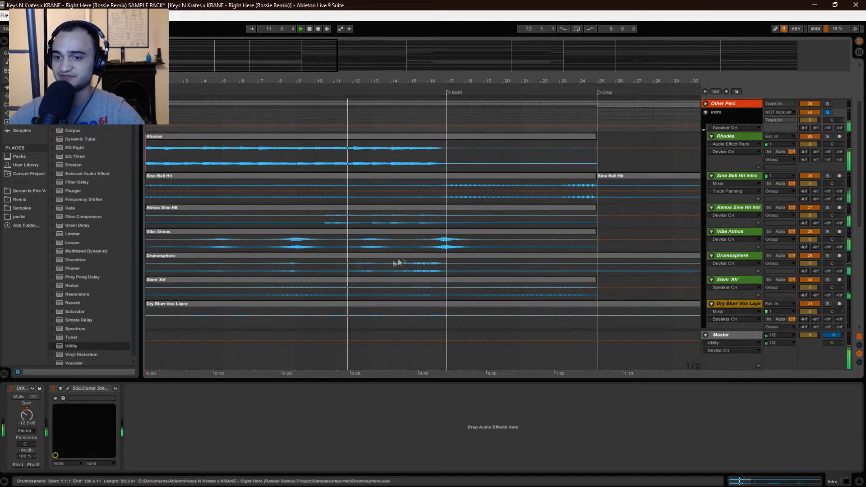
Select the Vibe Atmos track and its intro clip to display the track's device chain.
click(436, 232)
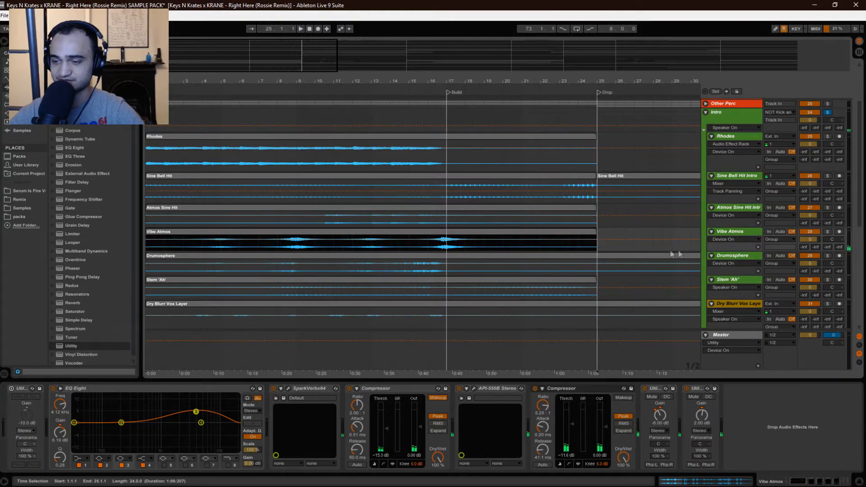
click(728, 233)
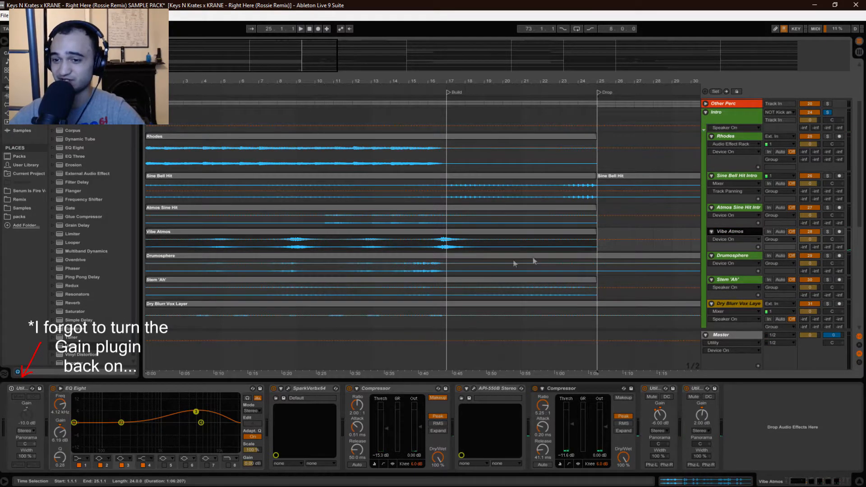
click(725, 210)
click(727, 233)
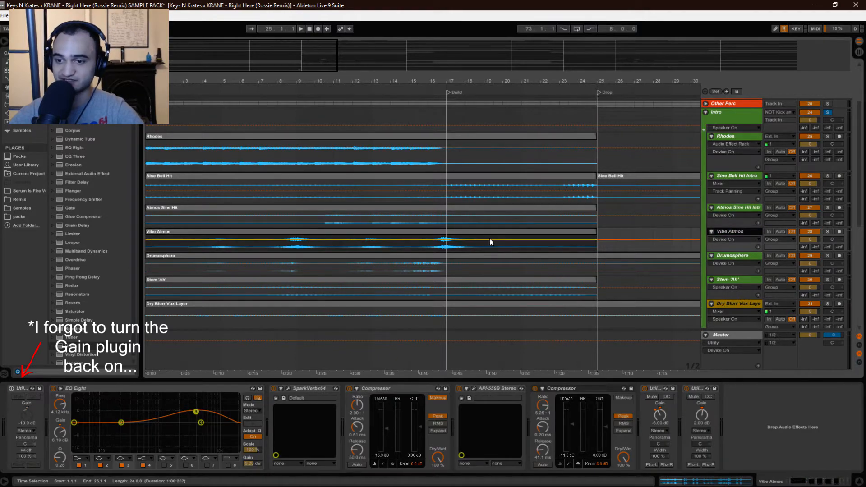
Examine how the clips of the intro tracks end or continue around the Build marker.
scroll(492, 243, down, 1)
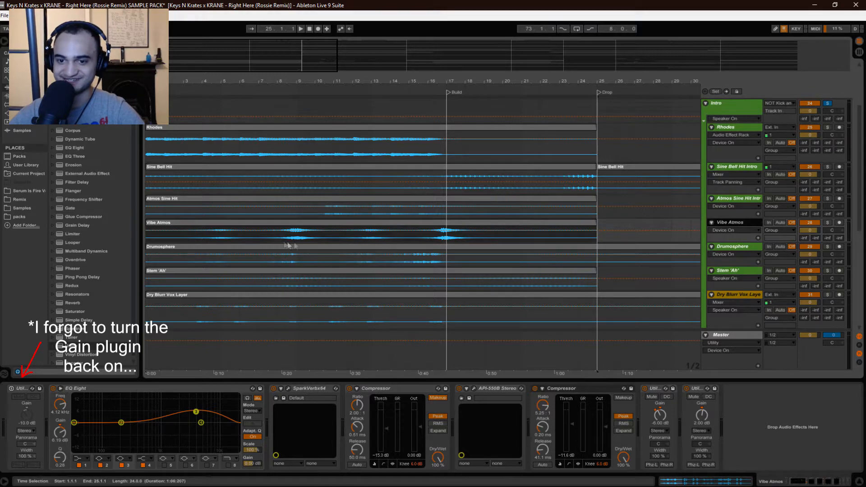
scroll(462, 275, down, 3)
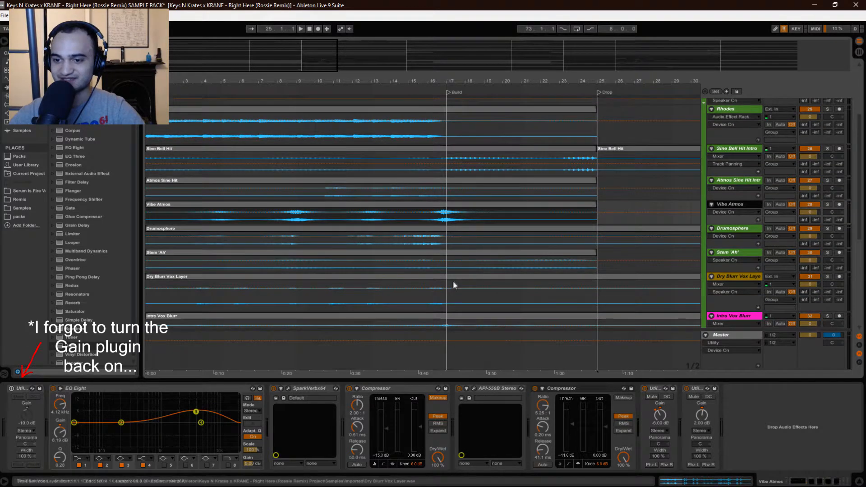
scroll(454, 283, up, 2)
scroll(456, 266, up, 2)
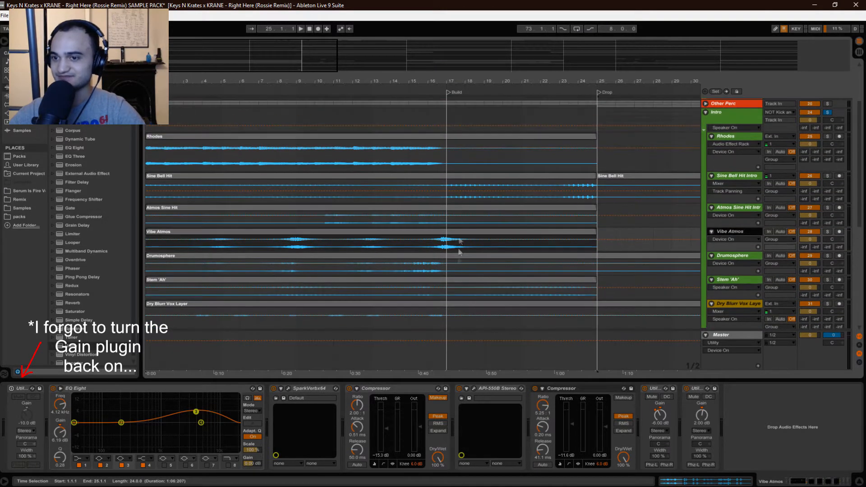
click(445, 149)
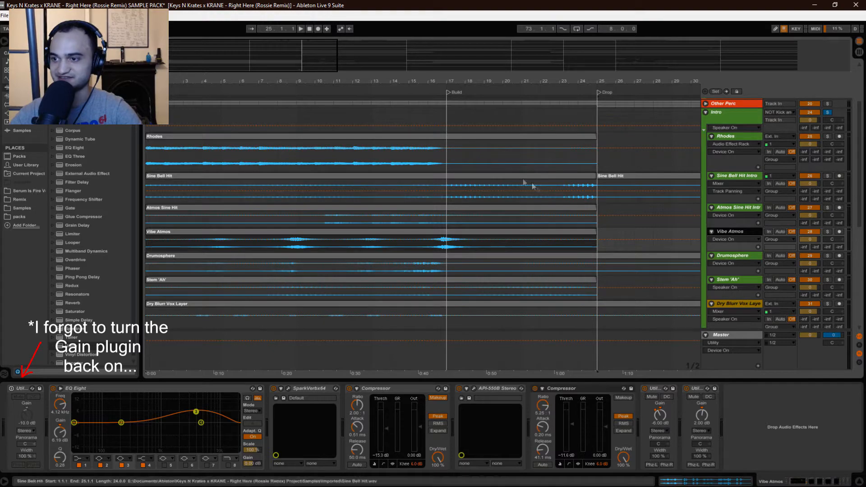
scroll(451, 229, down, 4)
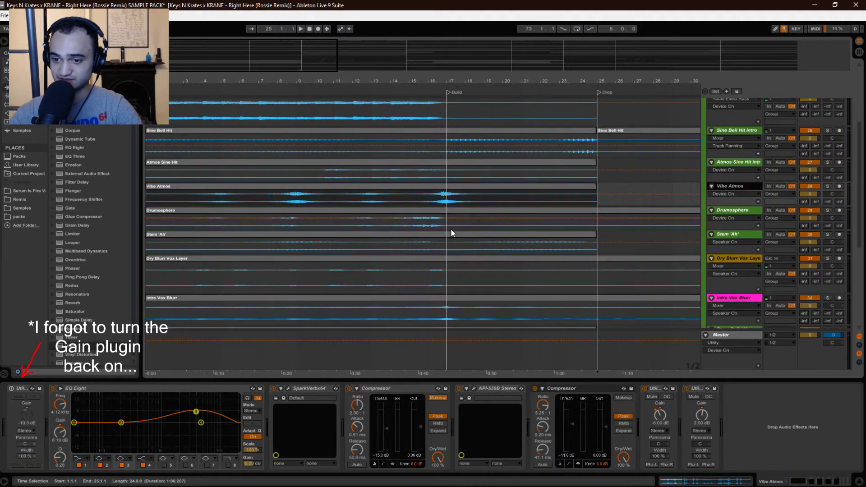
scroll(447, 244, down, 3)
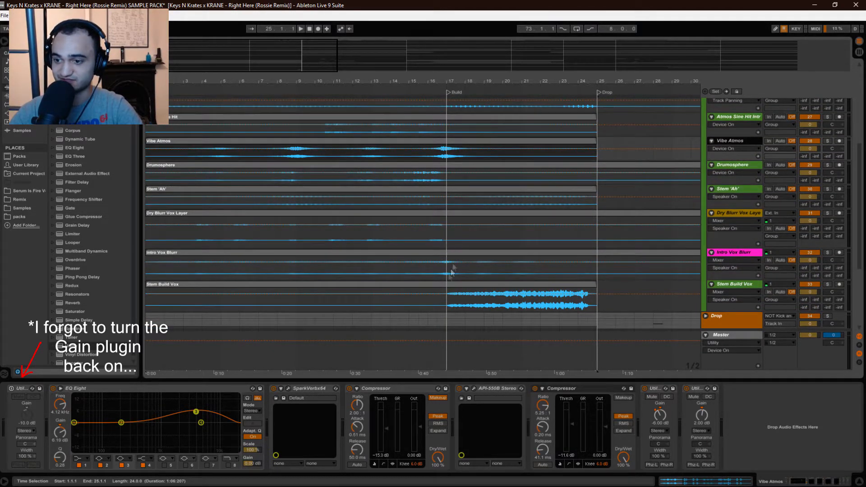
scroll(540, 234, up, 3)
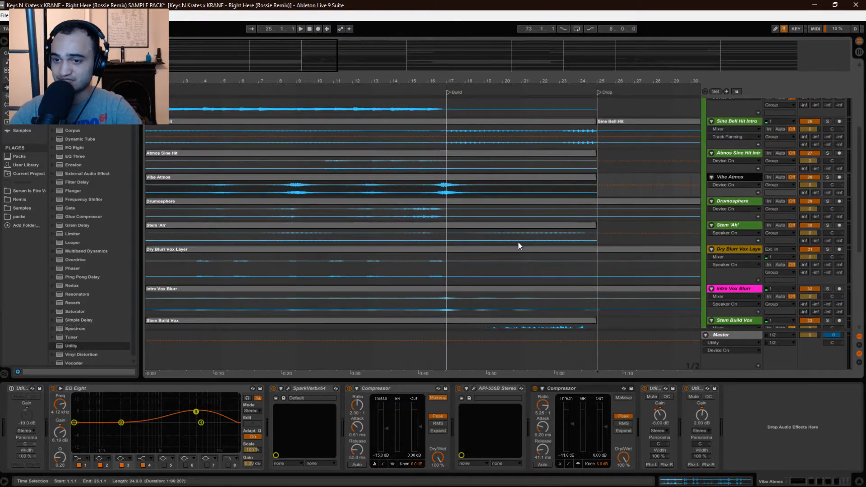
scroll(516, 243, down, 5)
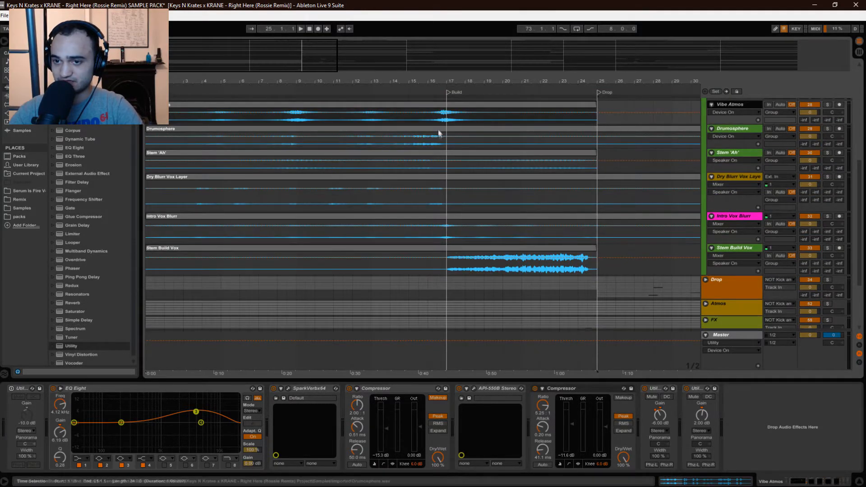
scroll(435, 134, up, 7)
scroll(432, 151, up, 2)
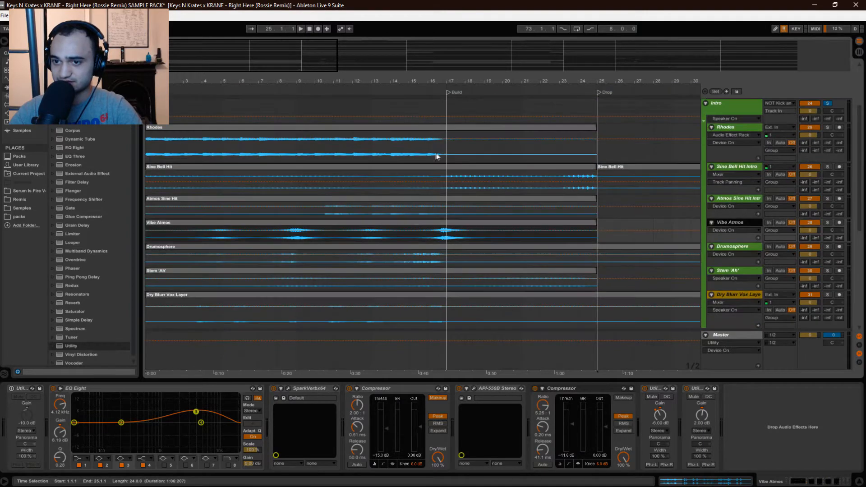
Play the soloed Intro group from the Build marker at bar 17.
click(448, 147)
key(space)
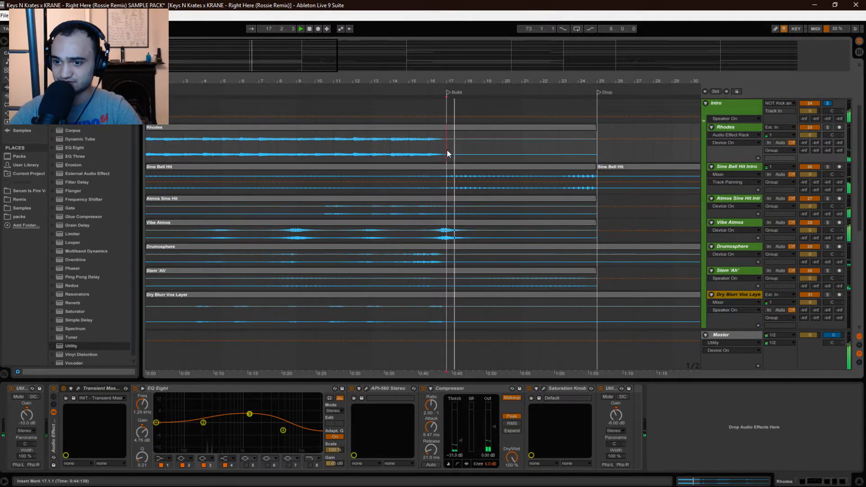
scroll(472, 180, down, 4)
scroll(470, 207, down, 3)
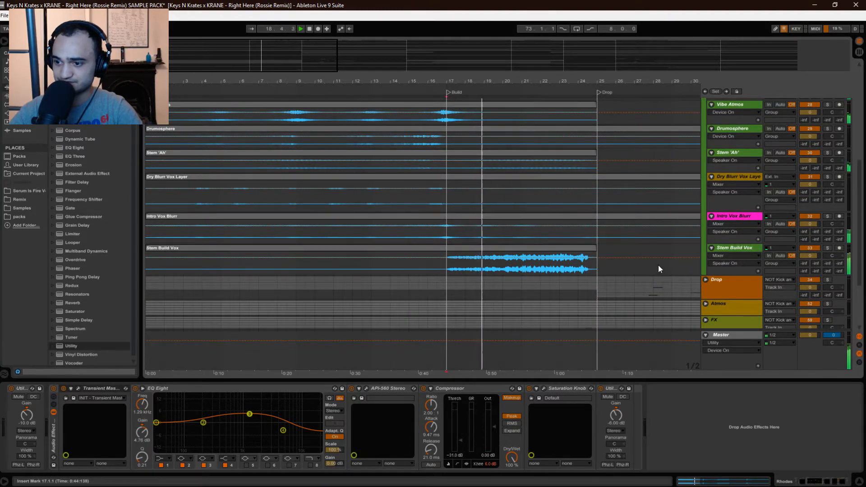
Unfold the Drop group to look at its tracks, and fold it again.
click(706, 279)
scroll(635, 259, down, 15)
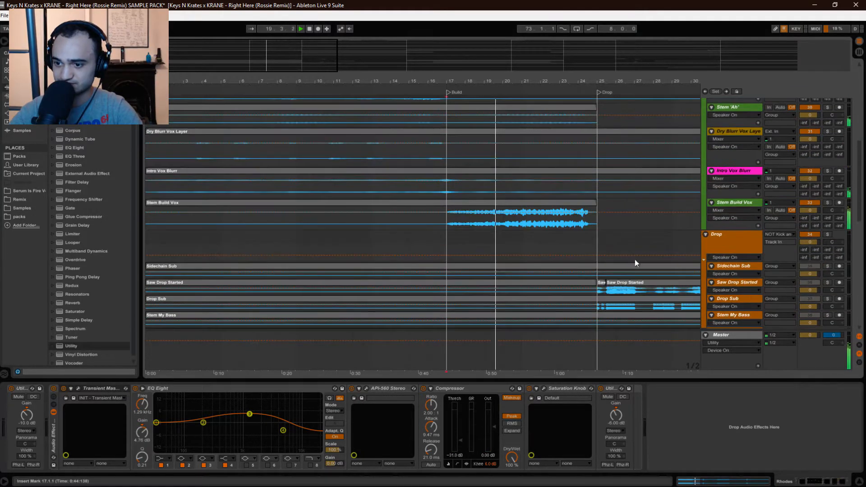
scroll(515, 249, up, 10)
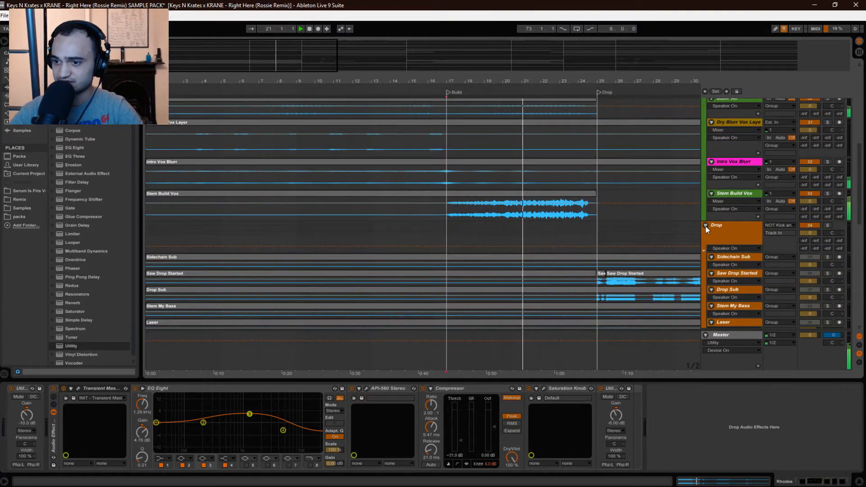
click(705, 226)
Look over the Intro group's tracks while the build section plays up to the Drop marker.
scroll(562, 198, up, 6)
scroll(566, 212, up, 4)
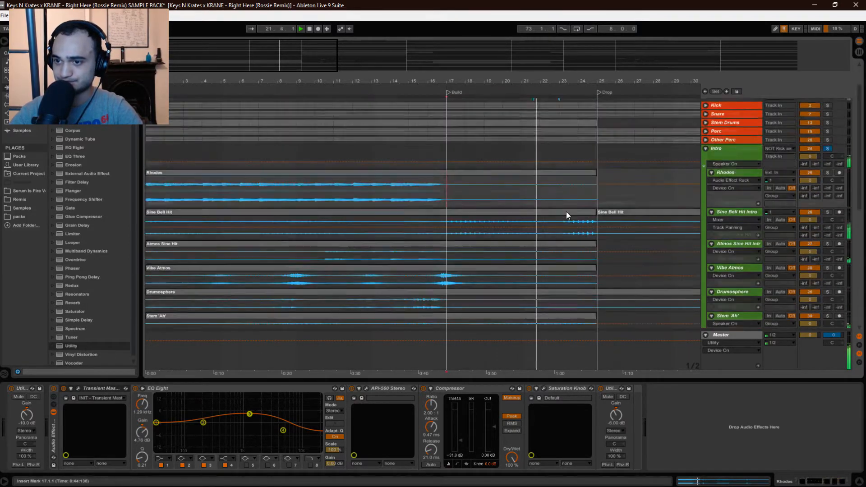
scroll(564, 214, up, 2)
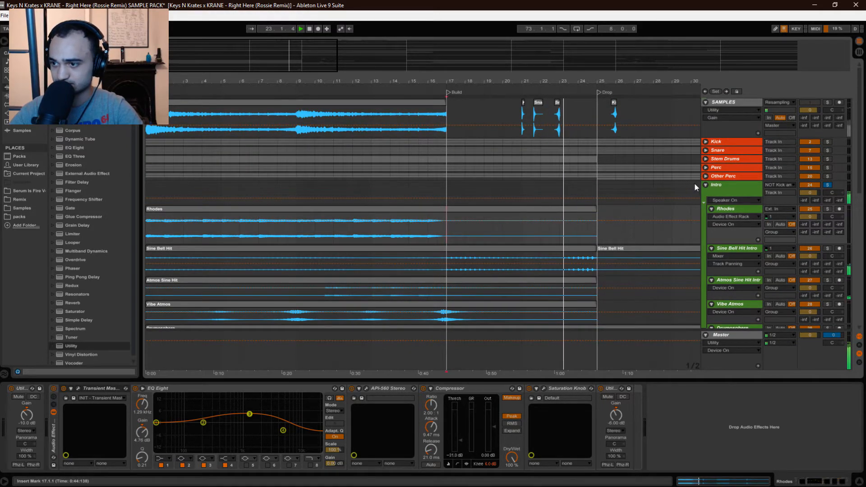
scroll(537, 233, down, 2)
scroll(537, 234, down, 3)
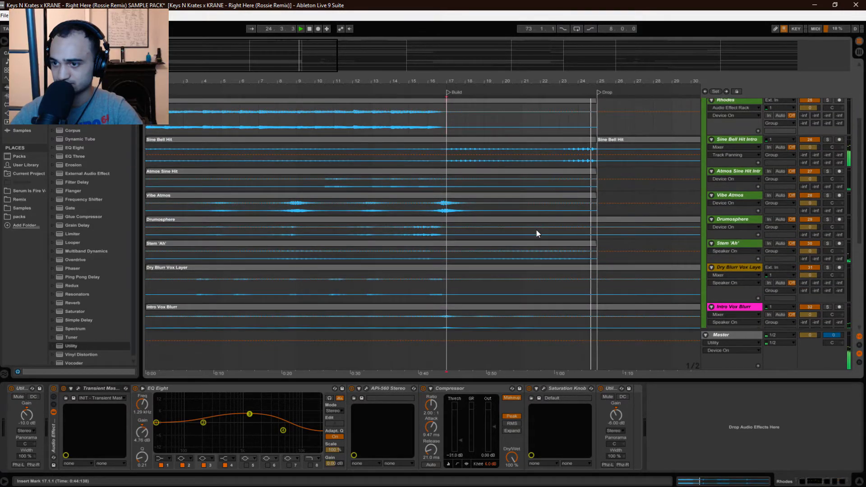
scroll(537, 230, down, 2)
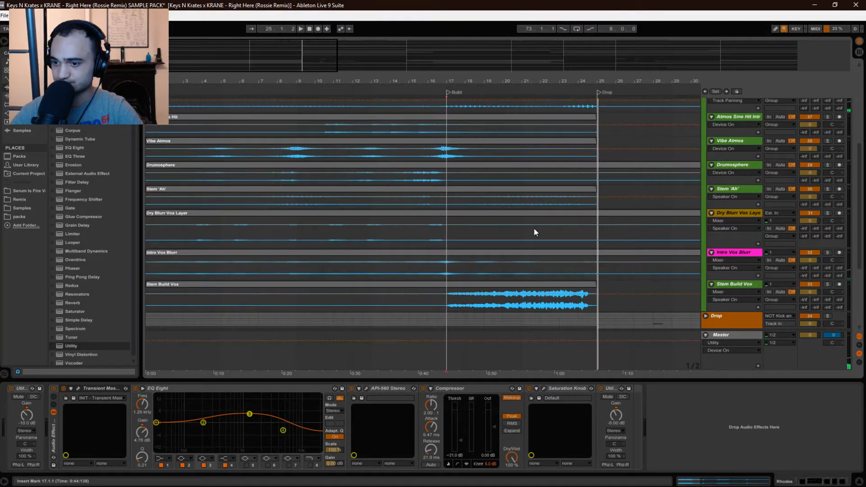
Zoom the timeline out to include the Break and second Build, and unfold the Atmos and FX groups.
key(minus)
key(minus)
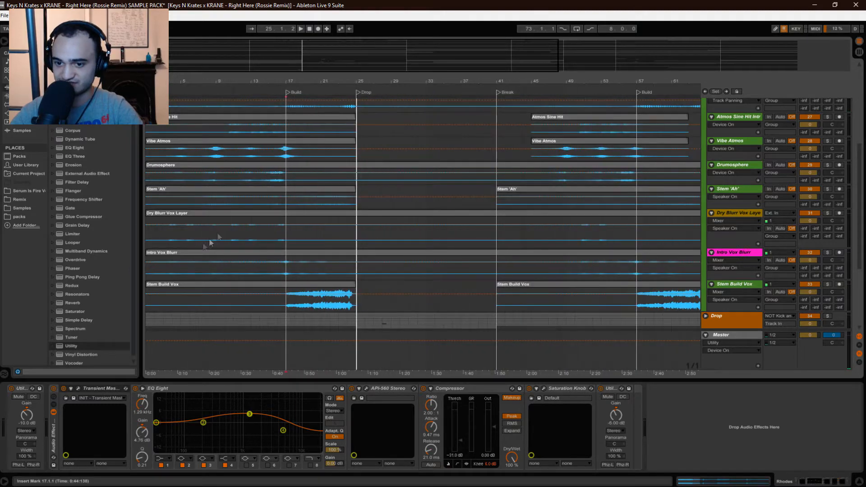
scroll(259, 230, down, 4)
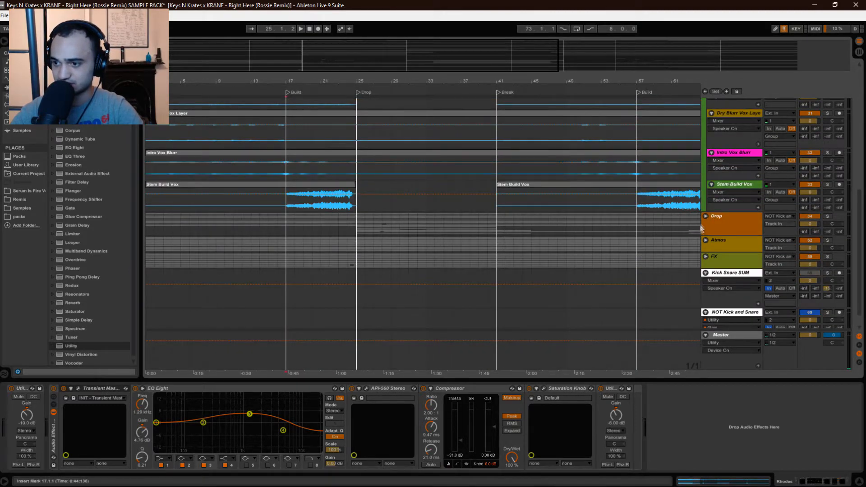
click(705, 241)
scroll(675, 257, down, 5)
scroll(676, 260, down, 3)
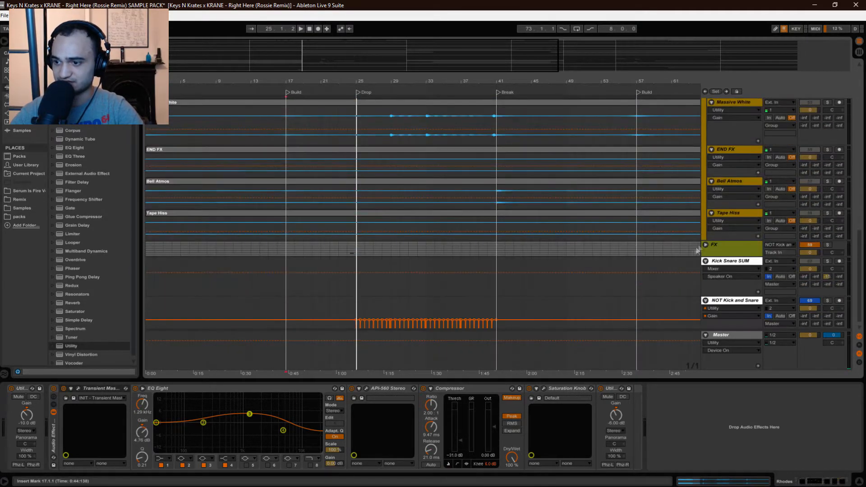
click(705, 243)
scroll(479, 220, down, 3)
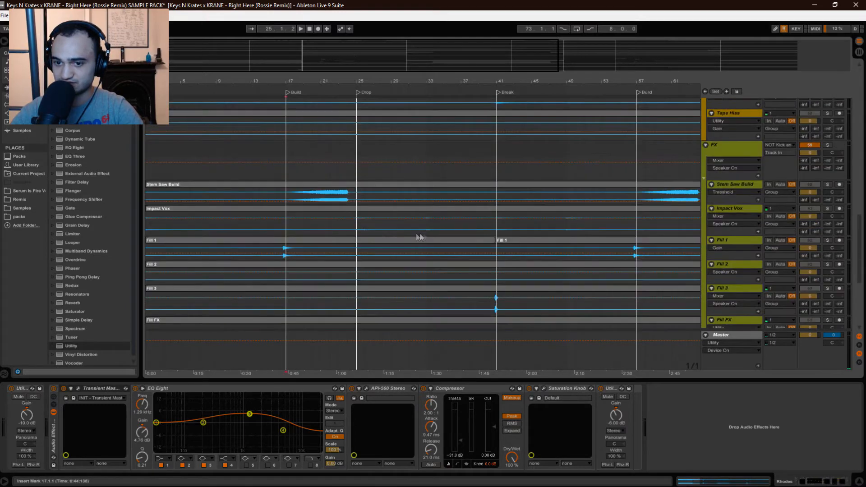
Play from bar 17 on the Stem Saw Build track with its device chain displayed.
click(288, 194)
scroll(296, 213, down, 1)
key(space)
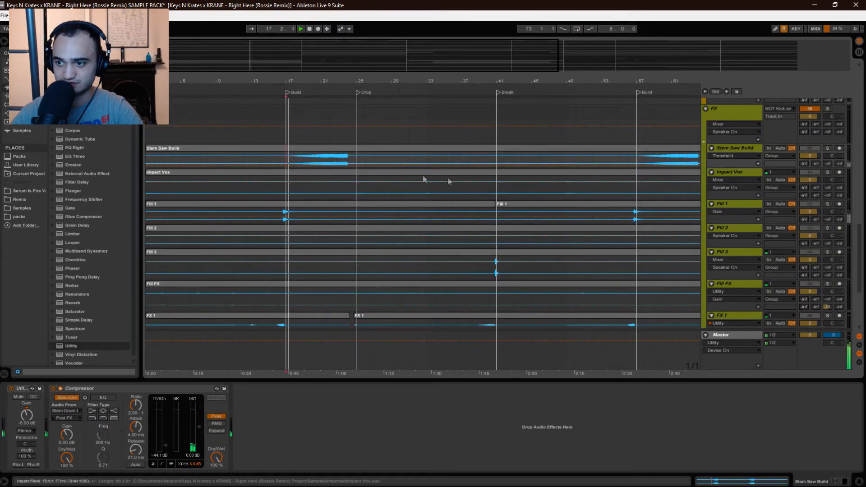
Look over the FX group's remaining tracks down to FX 2, and fold the Intro group.
scroll(315, 251, down, 3)
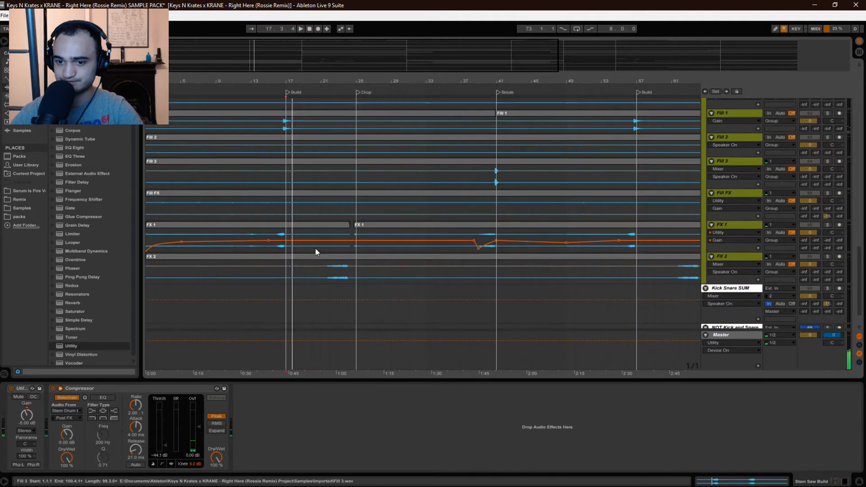
scroll(316, 248, down, 1)
drag(861, 311, 856, 113)
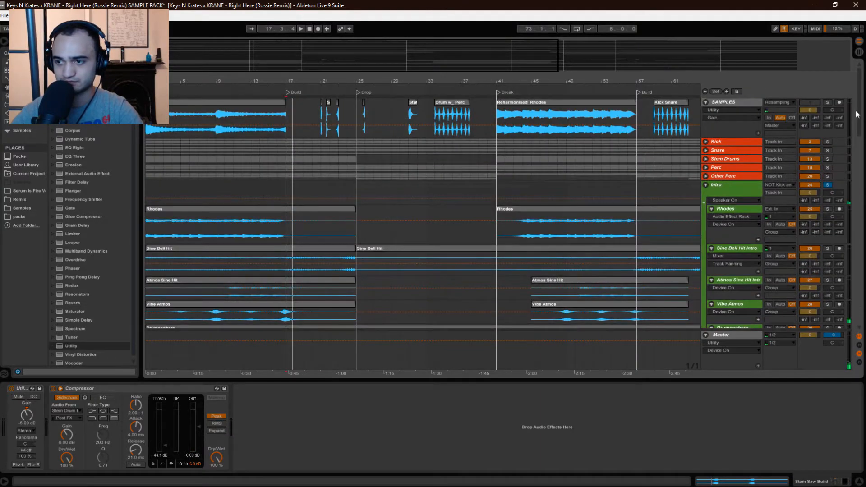
click(706, 185)
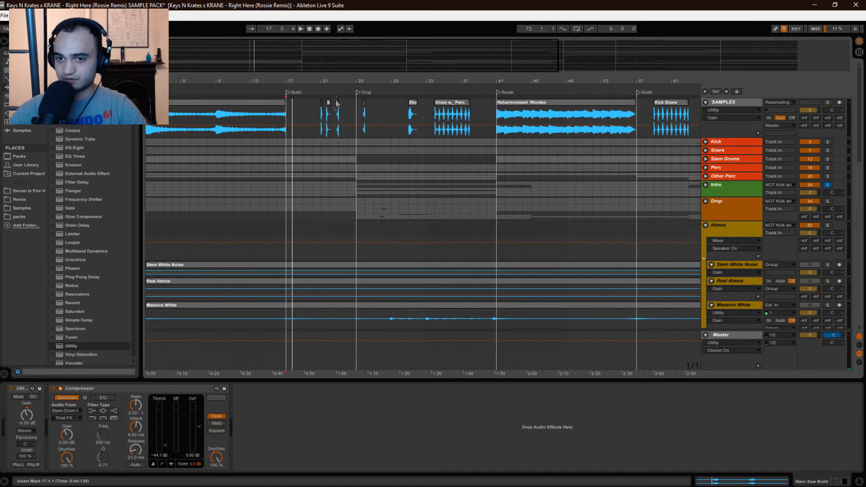
Unfold the Intro group and fold it again, and zoom the timeline out to include the Drop at bar 73.
drag(318, 79, 401, 88)
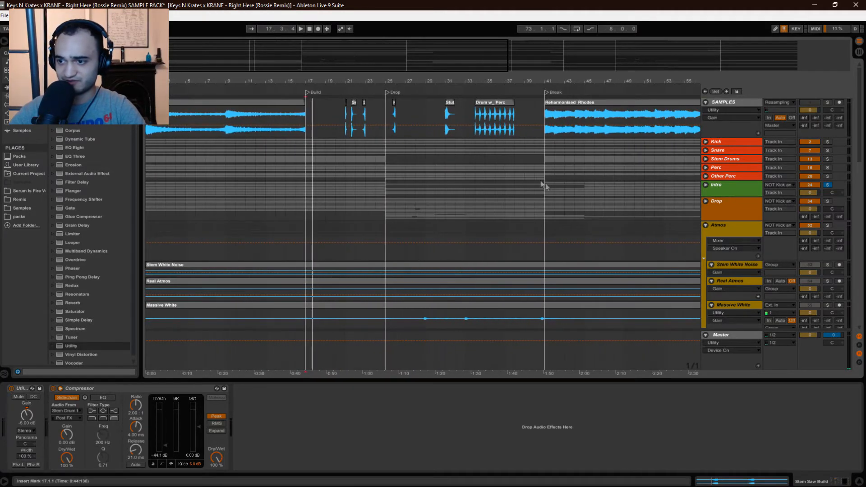
click(706, 186)
click(706, 186)
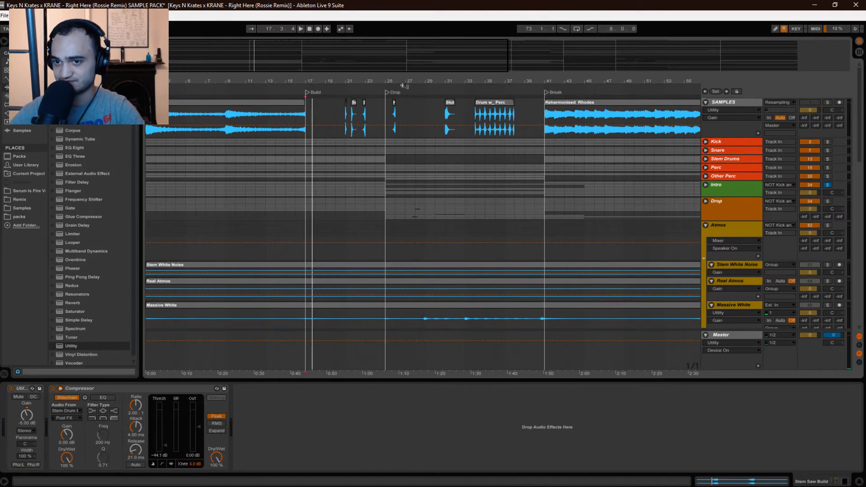
drag(404, 82, 405, 53)
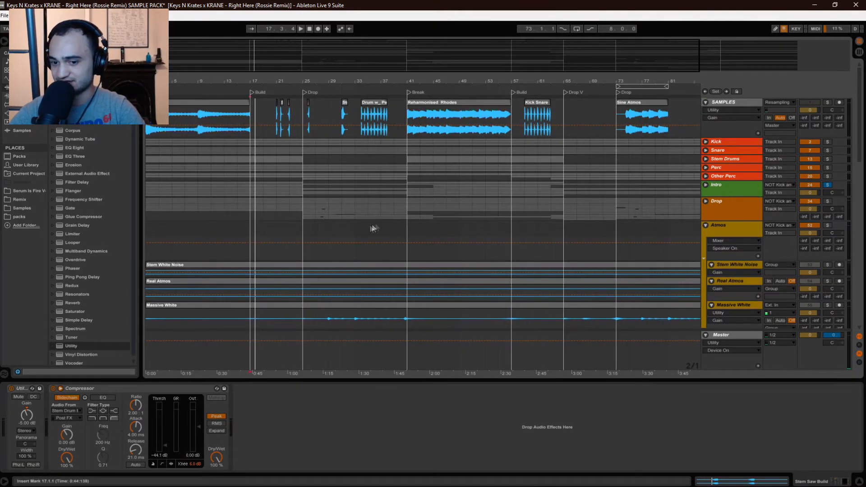
Fold the Atmos and FX groups so the whole arrangement fits in view up to the SAMPLES track.
scroll(536, 242, down, 2)
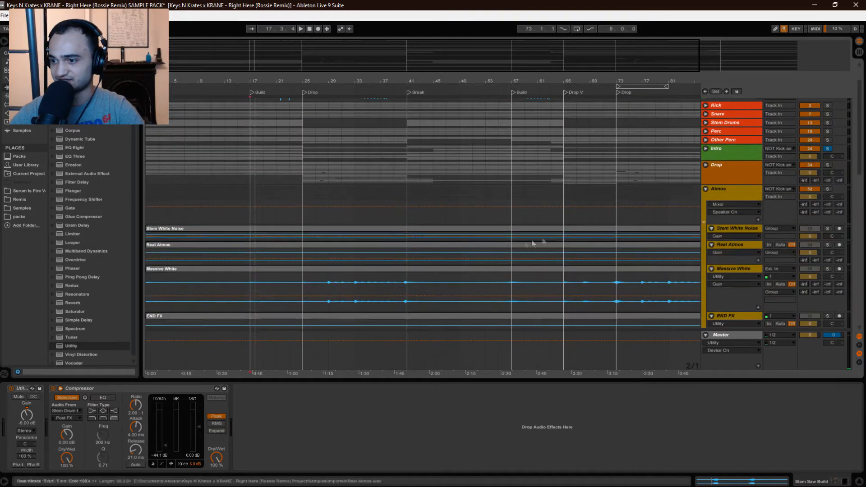
click(706, 190)
click(705, 205)
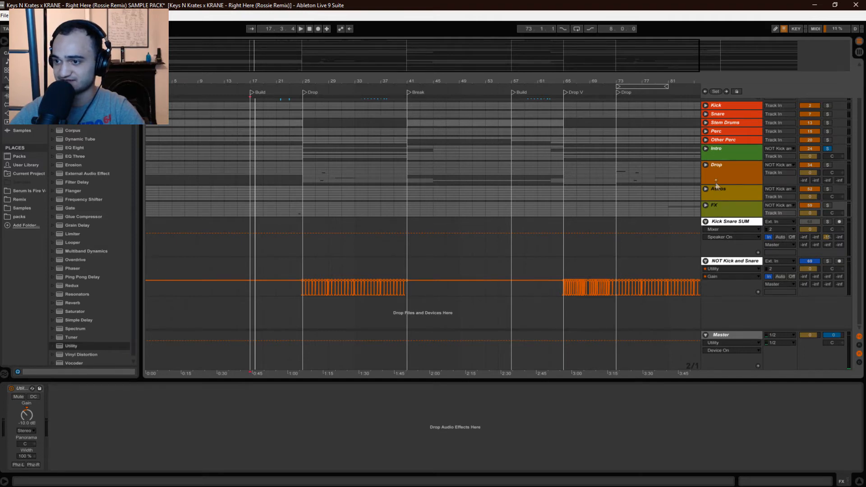
scroll(715, 174, up, 1)
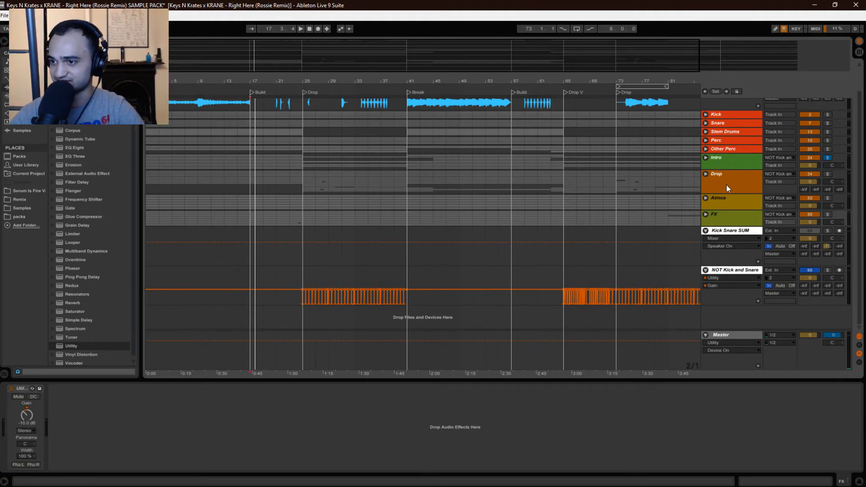
scroll(727, 184, up, 1)
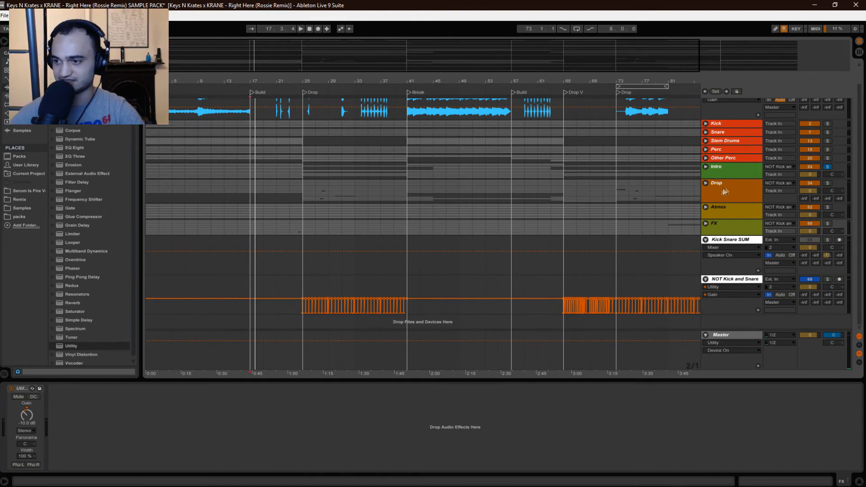
scroll(722, 193, up, 1)
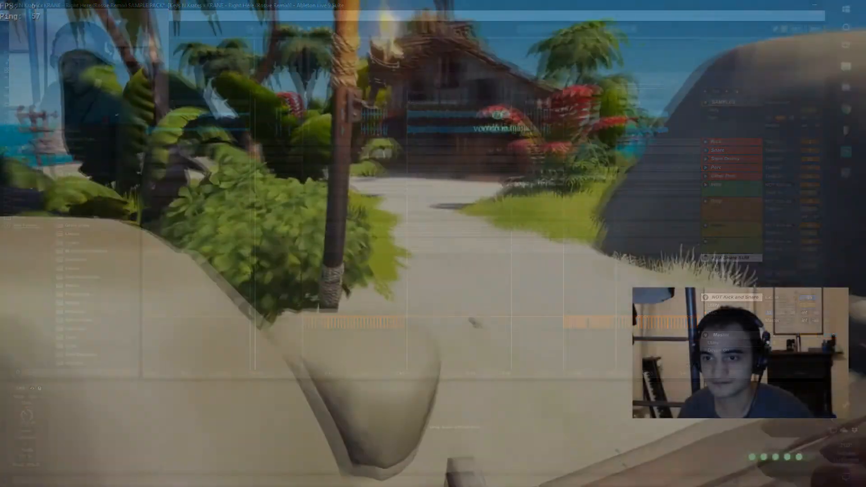
key(w)
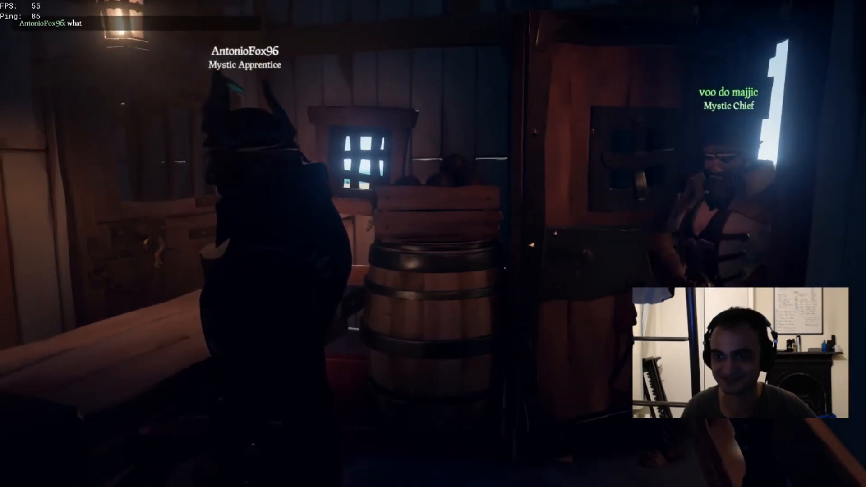
click(433, 244)
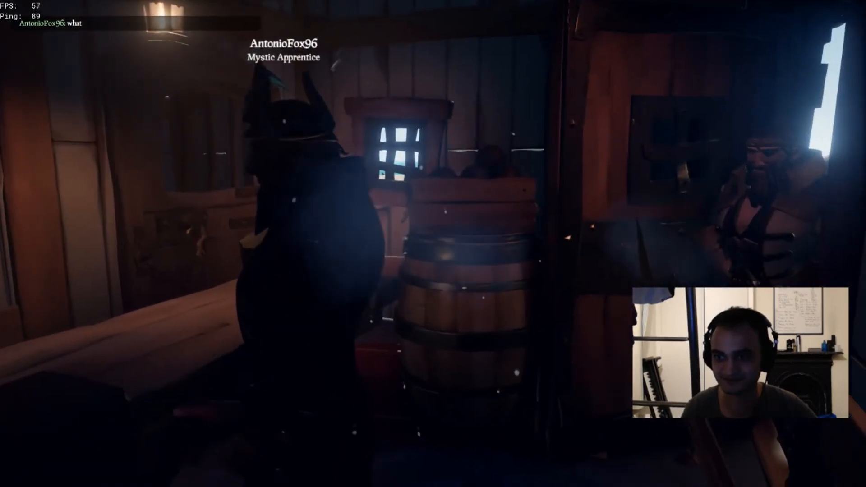